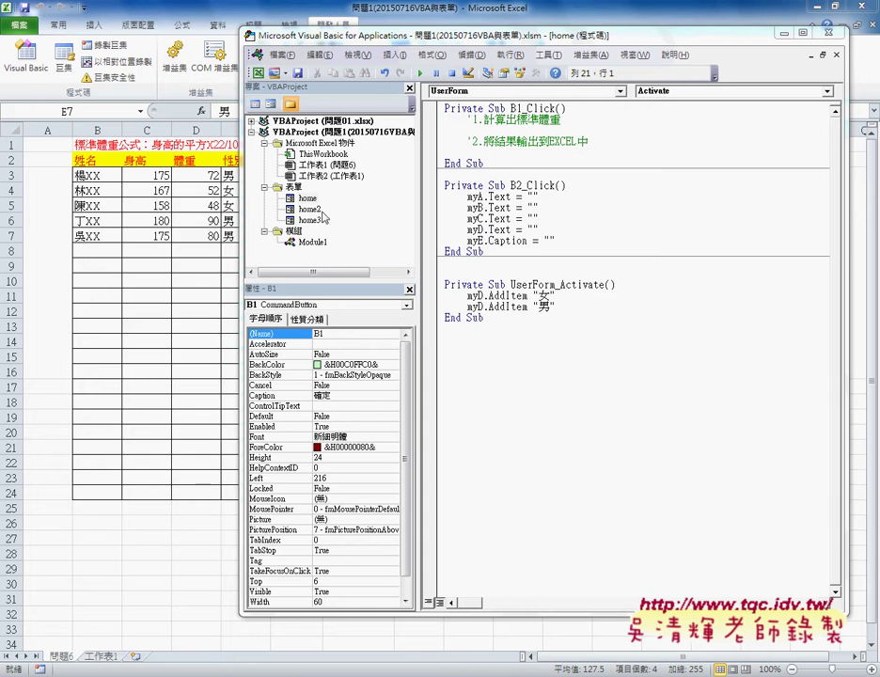
- Open the 確定 button's B1_Click procedure, keep the Click event, and indent its blank line
{"action": "double_click", "coordinate": [309, 198]}
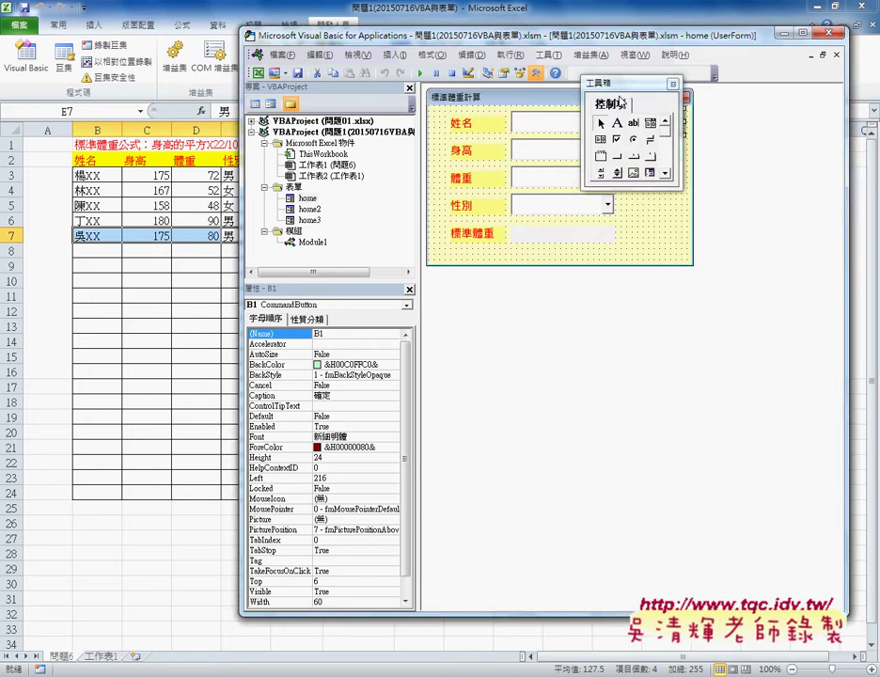
{"action": "left_click_drag", "start_coordinate": [602, 82], "coordinate": [752, 199]}
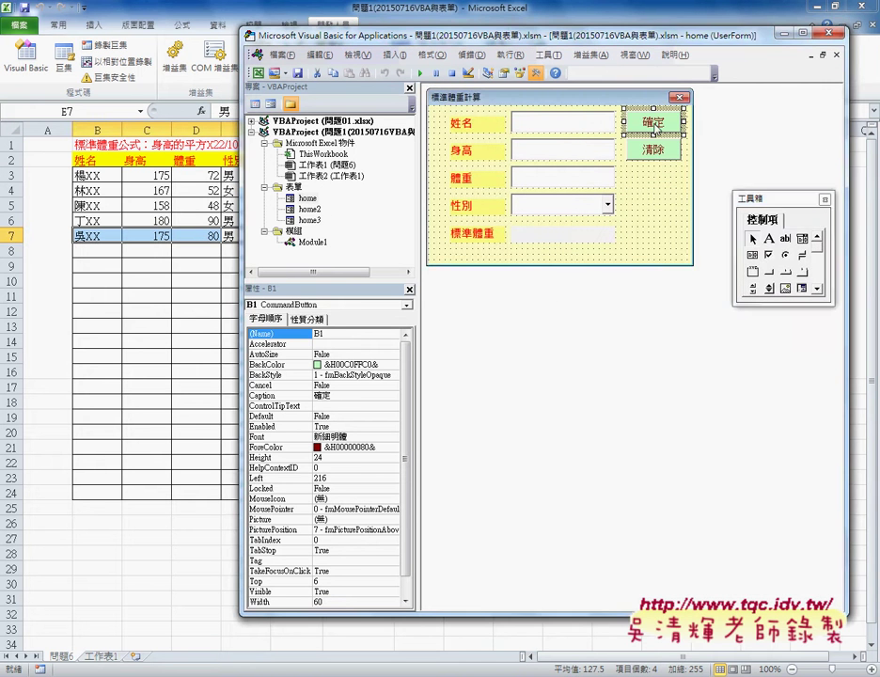
{"action": "double_click", "coordinate": [655, 127]}
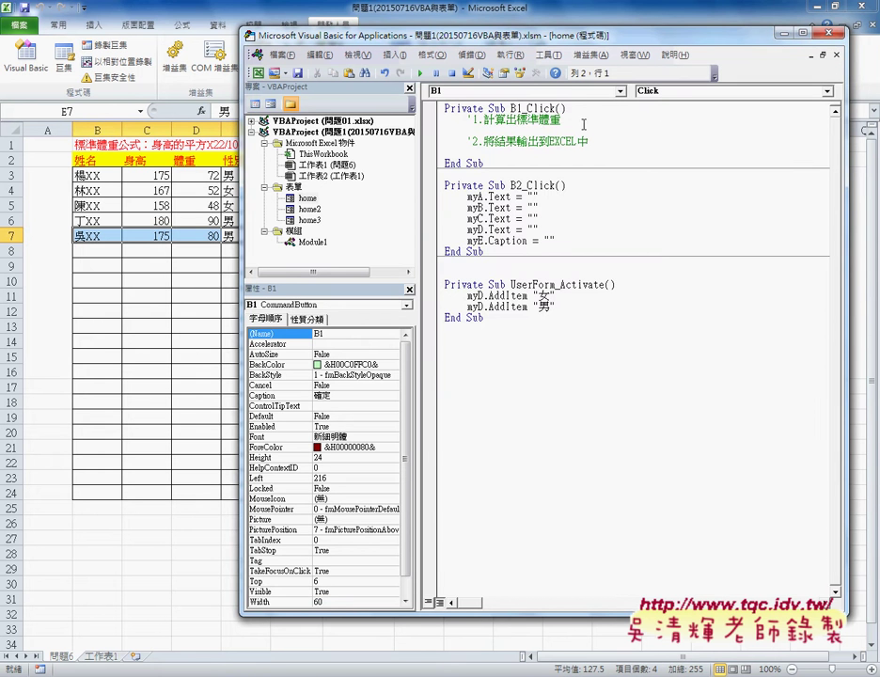
{"action": "left_click_drag", "start_coordinate": [510, 110], "coordinate": [522, 109]}
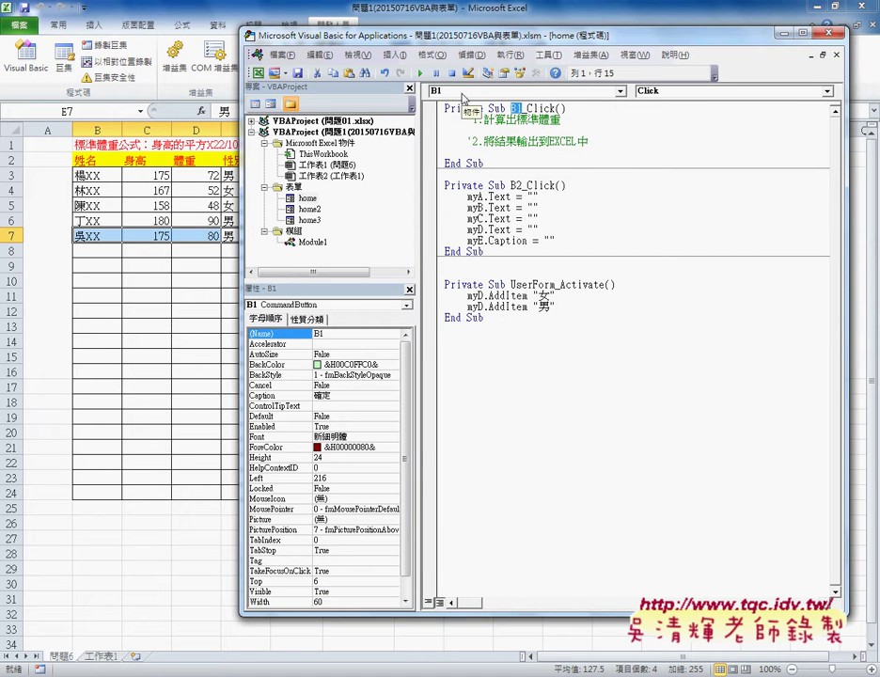
{"action": "left_click", "coordinate": [684, 92]}
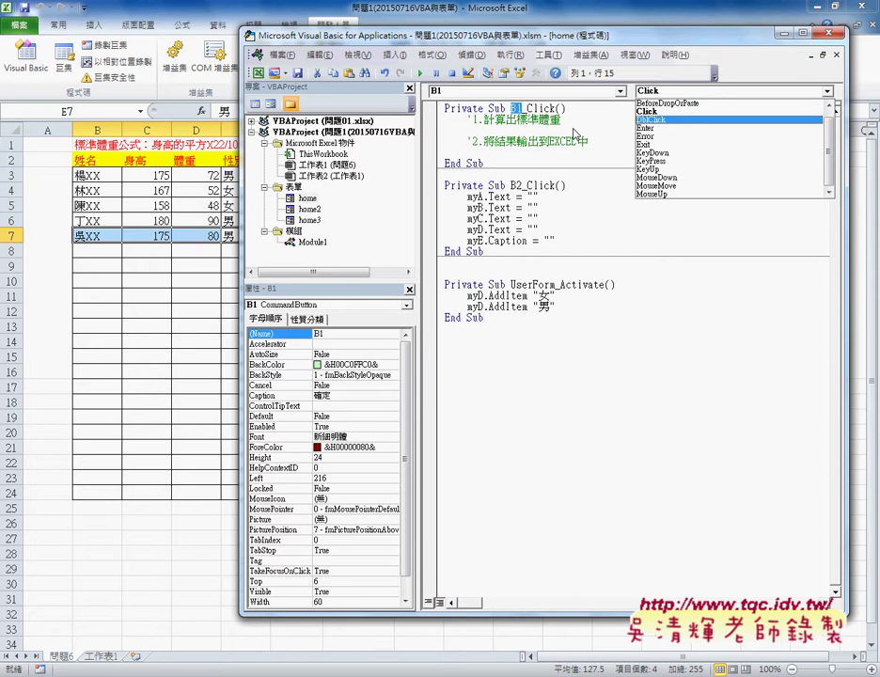
{"action": "left_click", "coordinate": [661, 113]}
{"action": "left_click", "coordinate": [564, 130]}
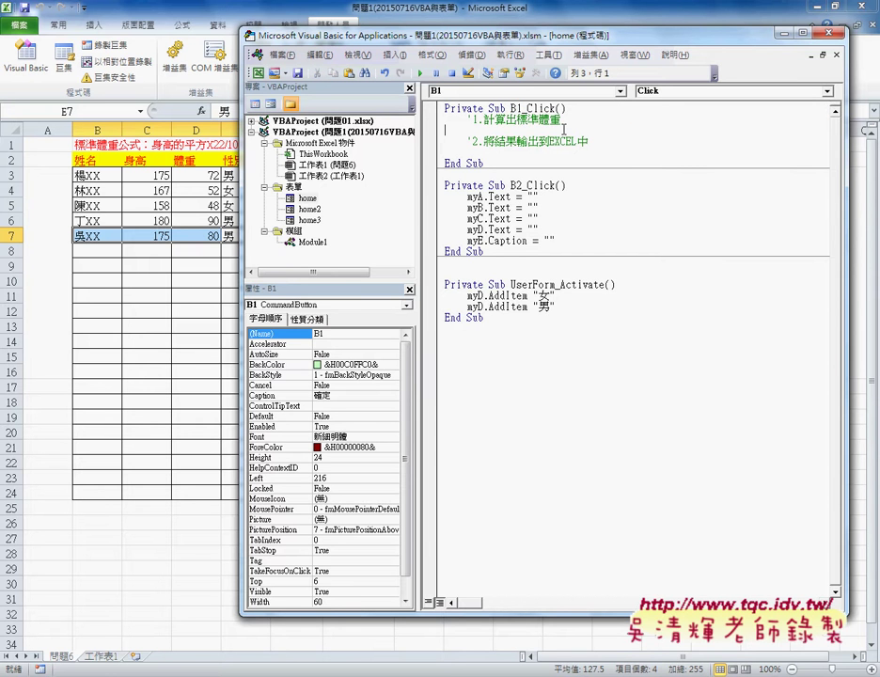
{"action": "key", "text": "Tab"}
- Check the myE result label's Caption property on the home form, then open Module1's code
{"action": "double_click", "coordinate": [308, 198]}
{"action": "left_click", "coordinate": [508, 231]}
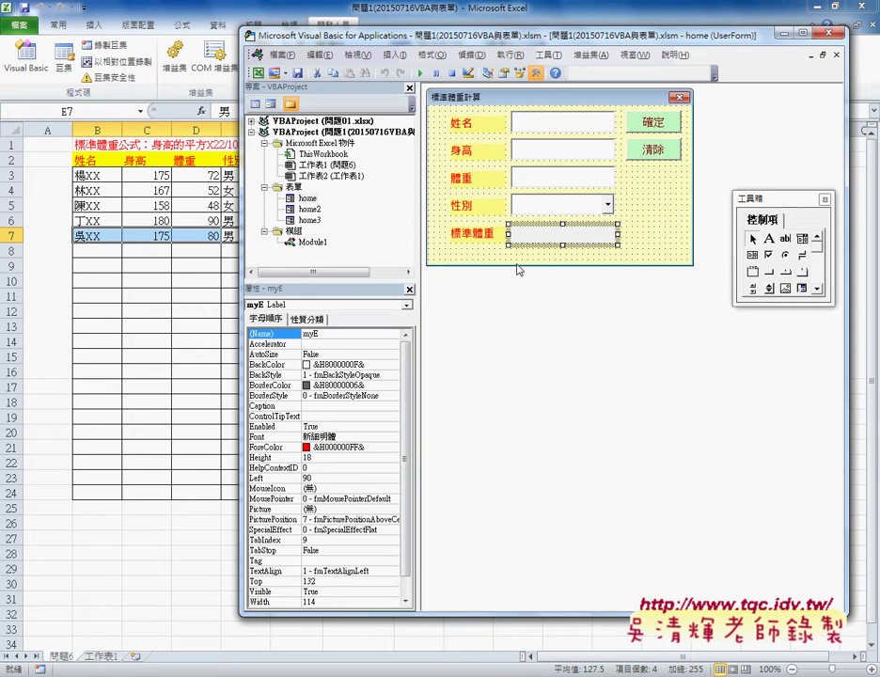
{"action": "left_click", "coordinate": [264, 406]}
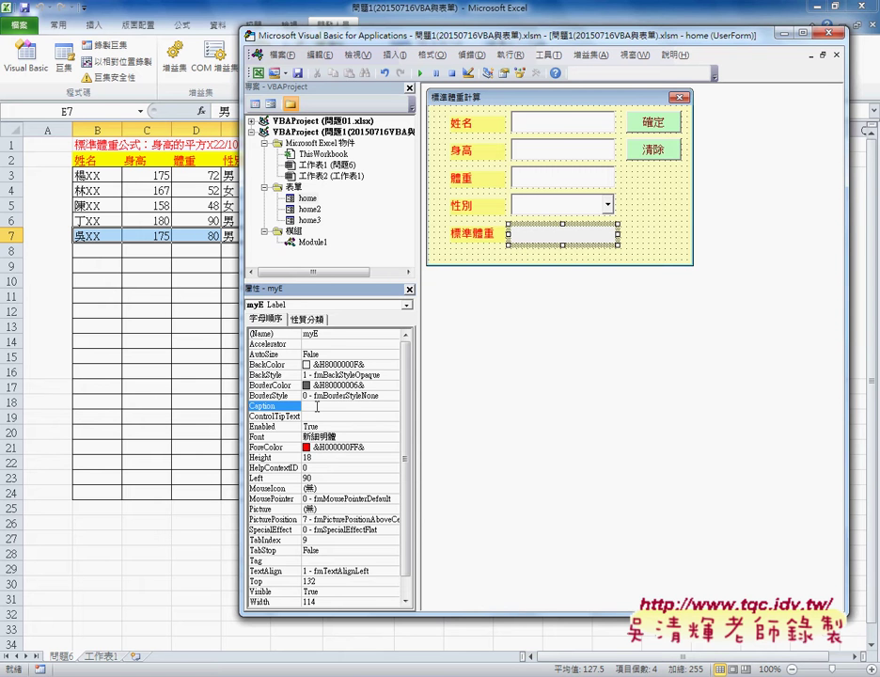
{"action": "double_click", "coordinate": [313, 243]}
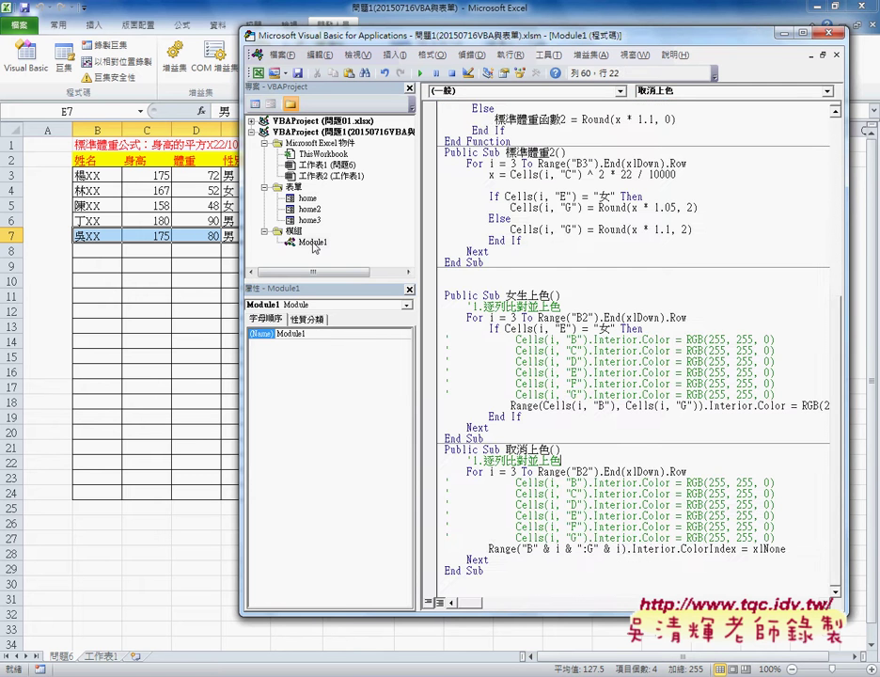
{"action": "scroll", "coordinate": [562, 325], "scroll_direction": "up", "scroll_amount": 4}
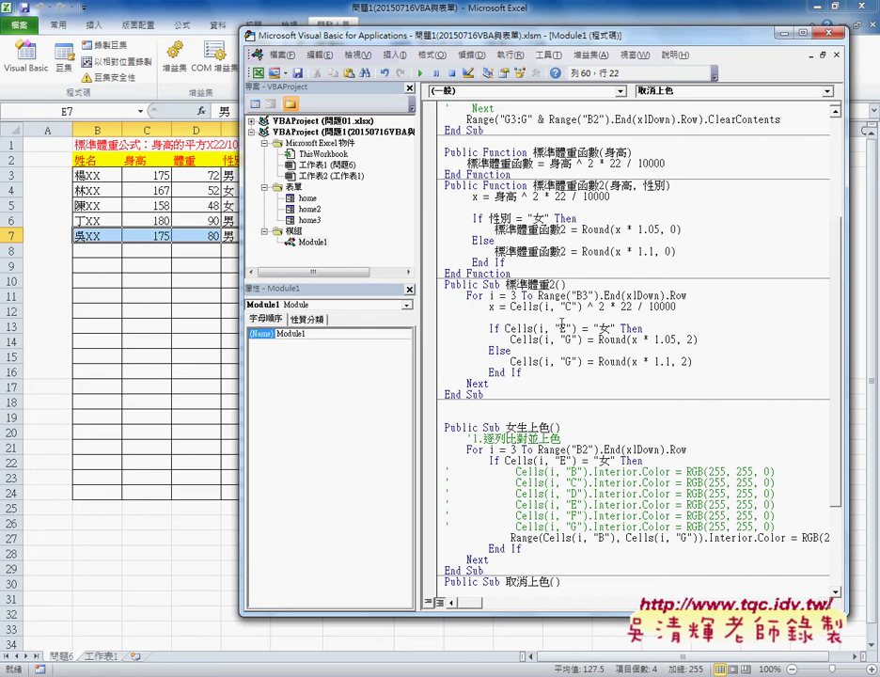
{"action": "left_click_drag", "start_coordinate": [534, 187], "coordinate": [607, 186]}
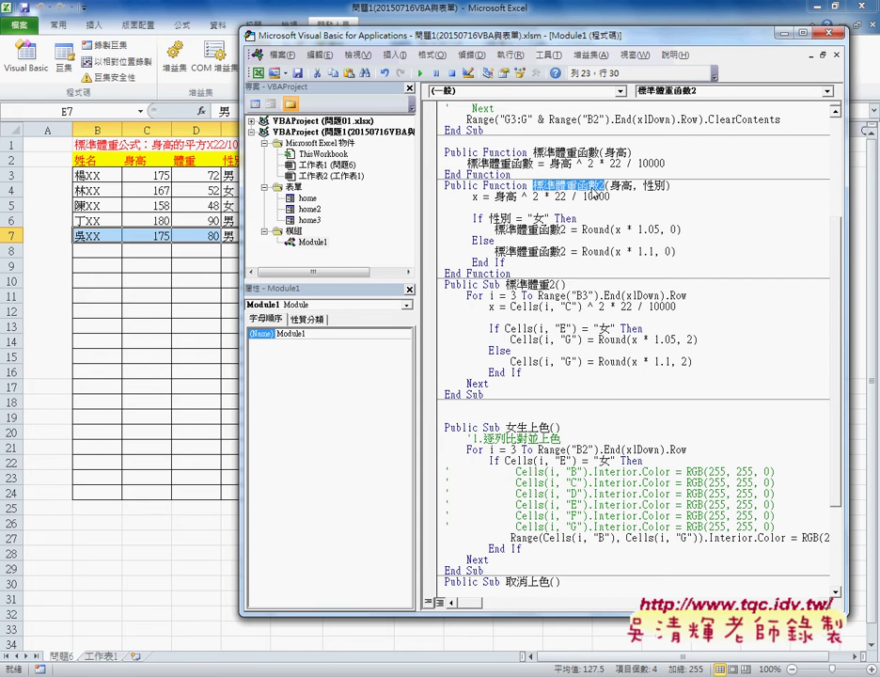
{"action": "key", "text": "Right"}
{"action": "key", "text": "Right"}
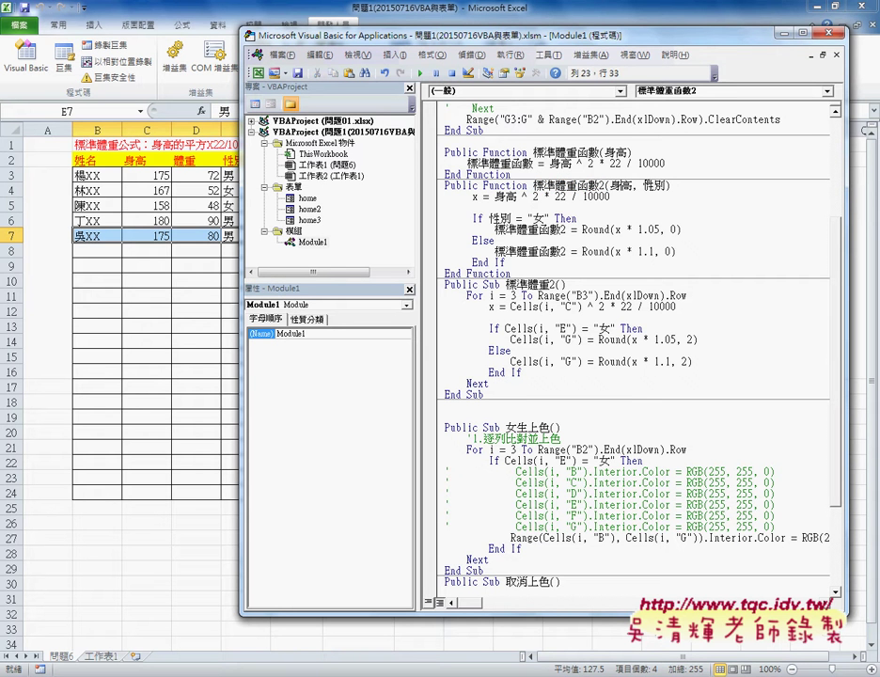
{"action": "key", "text": "Right"}
{"action": "key", "text": "Right"}
{"action": "key", "text": "Right"}
{"action": "double_click", "coordinate": [569, 185]}
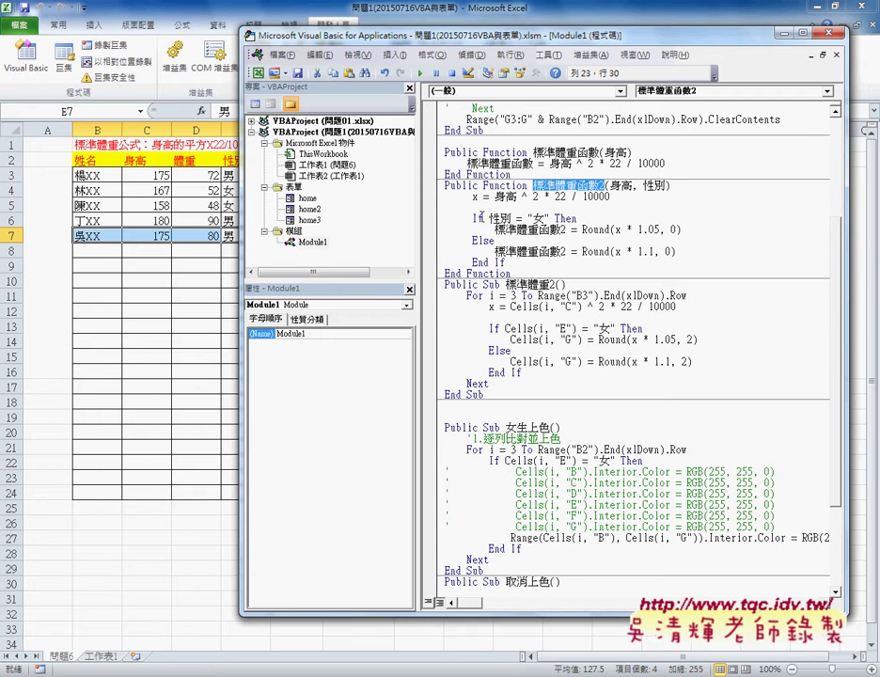
- On the home form, compare the names of the 身高 textbox and the 性別 combo box
{"action": "double_click", "coordinate": [308, 199]}
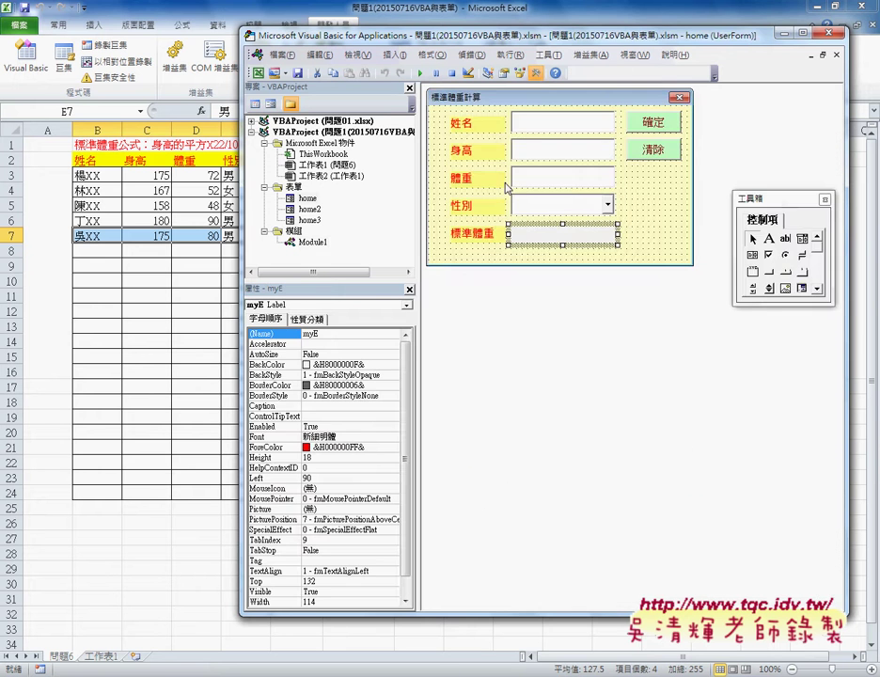
{"action": "left_click", "coordinate": [562, 149]}
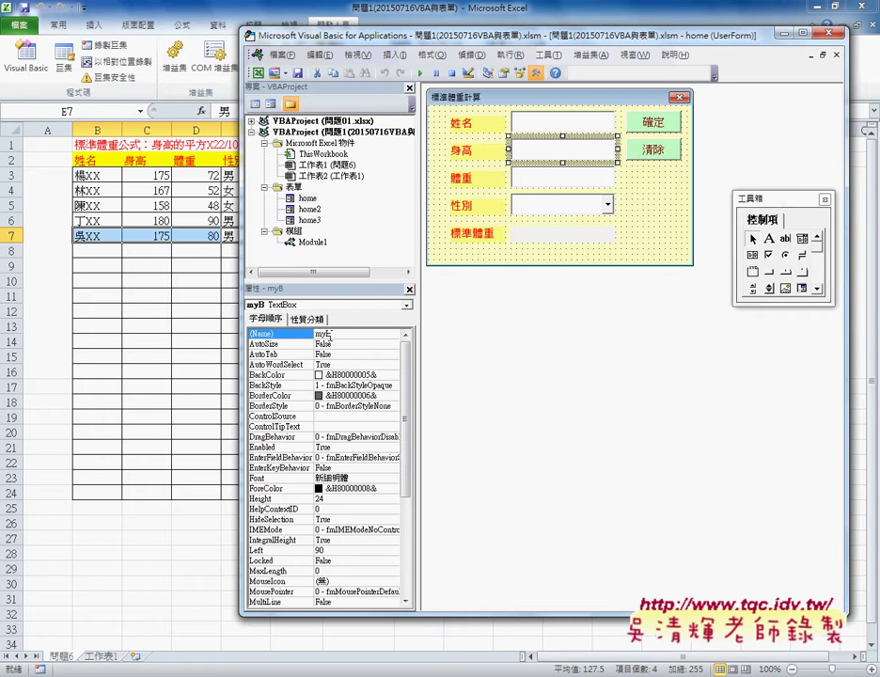
{"action": "left_click", "coordinate": [561, 207]}
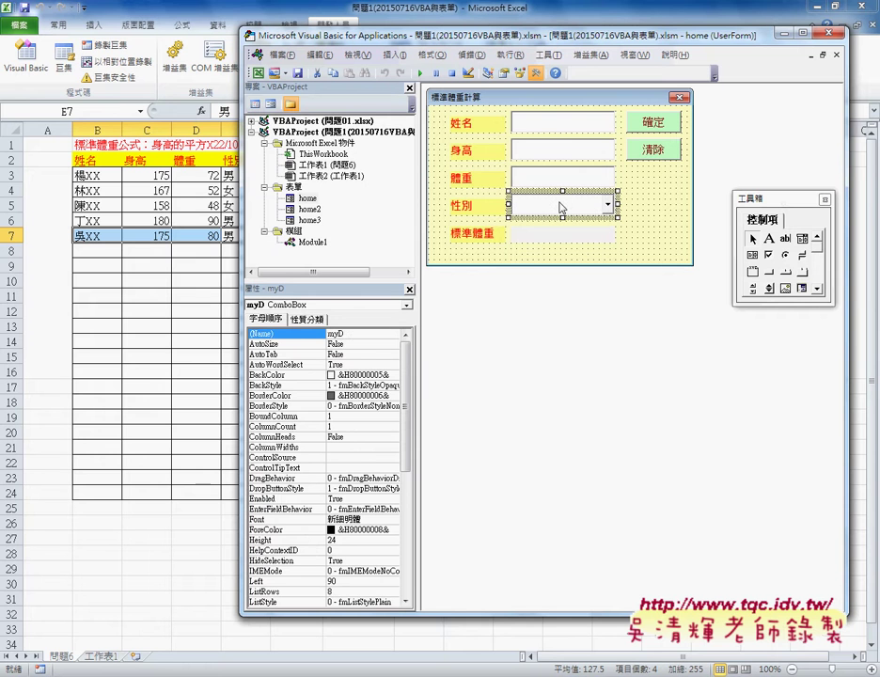
{"action": "left_click", "coordinate": [551, 150]}
{"action": "left_click", "coordinate": [561, 205]}
{"action": "left_click", "coordinate": [551, 151]}
{"action": "left_click", "coordinate": [555, 204]}
- Start the line myE.Caption = in B1_Click using IntelliSense, then open Module1
{"action": "double_click", "coordinate": [654, 122]}
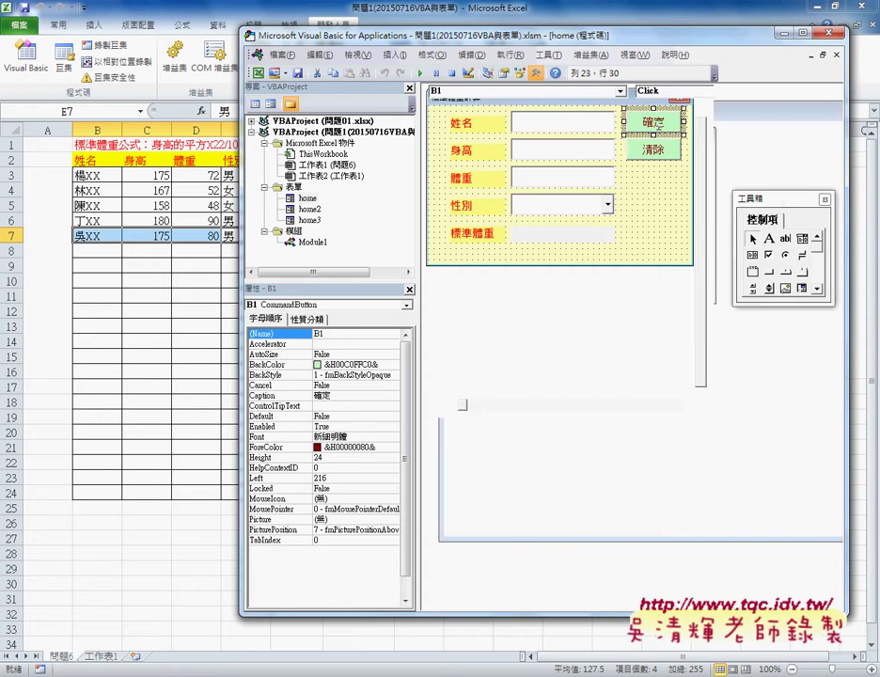
{"action": "left_click", "coordinate": [558, 131]}
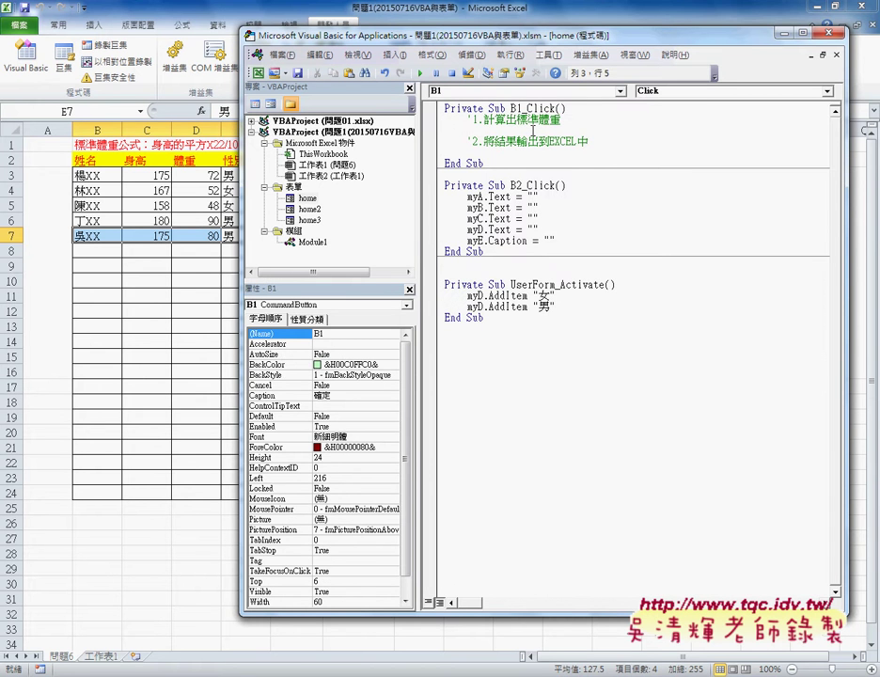
{"action": "type", "text": "'"}
{"action": "key", "text": "BackSpace"}
{"action": "type", "text": "myE"}
{"action": "type", "text": "."}
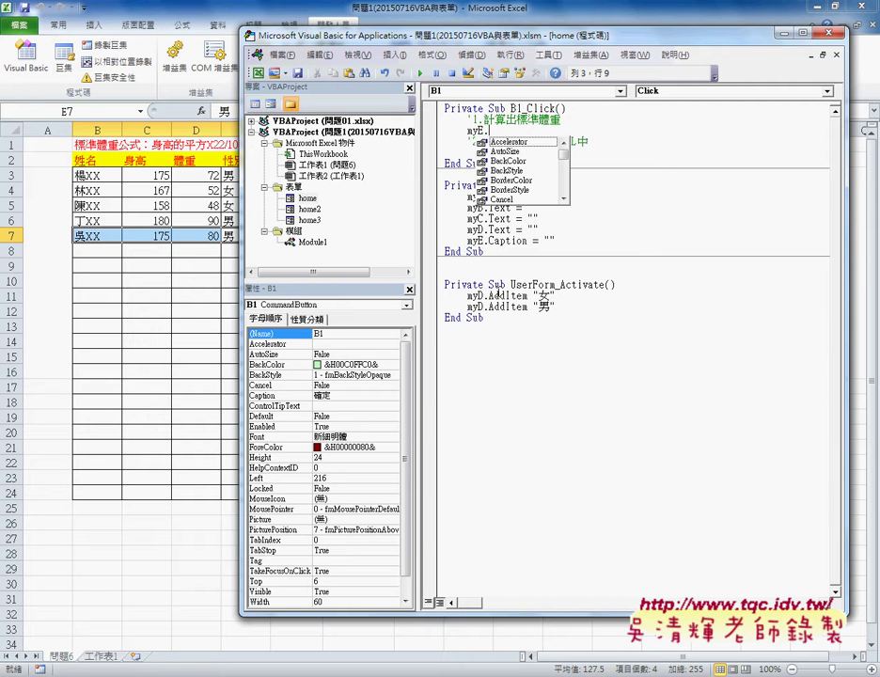
{"action": "type", "text": "c"}
{"action": "key", "text": "Down"}
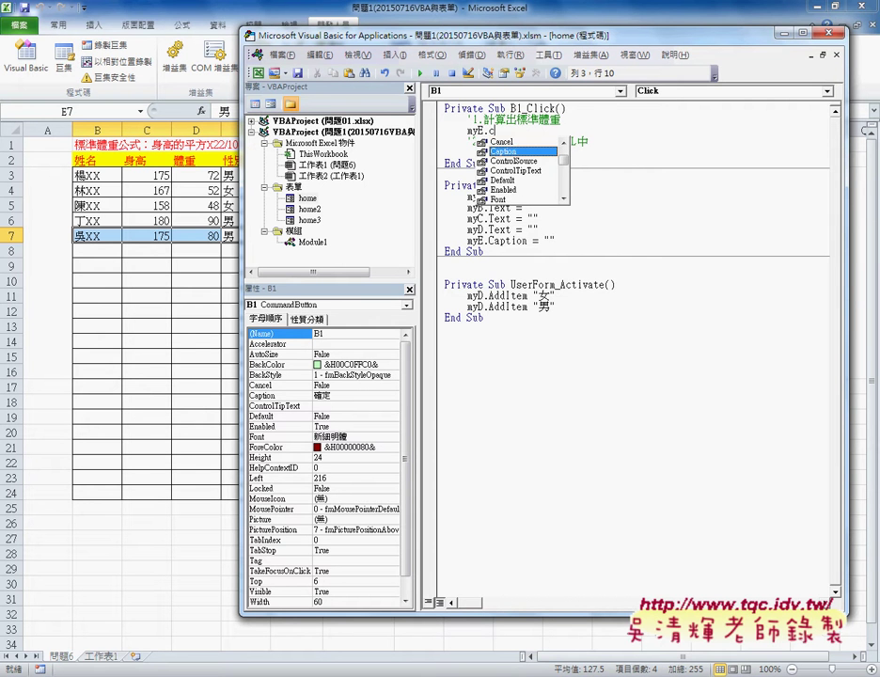
{"action": "key", "text": "Tab"}
{"action": "type", "text": "="}
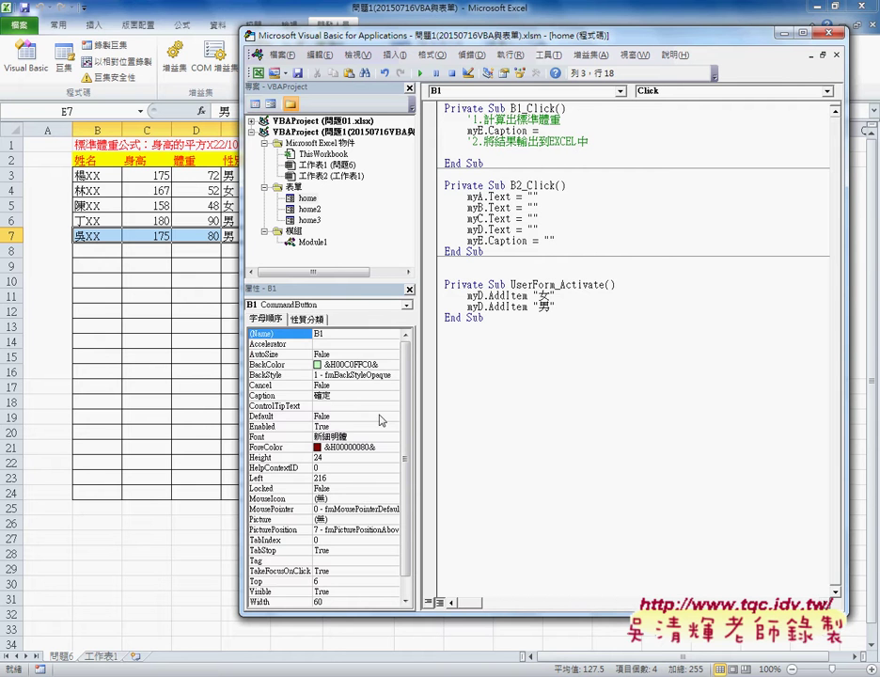
{"action": "left_click", "coordinate": [316, 243]}
{"action": "double_click", "coordinate": [320, 247]}
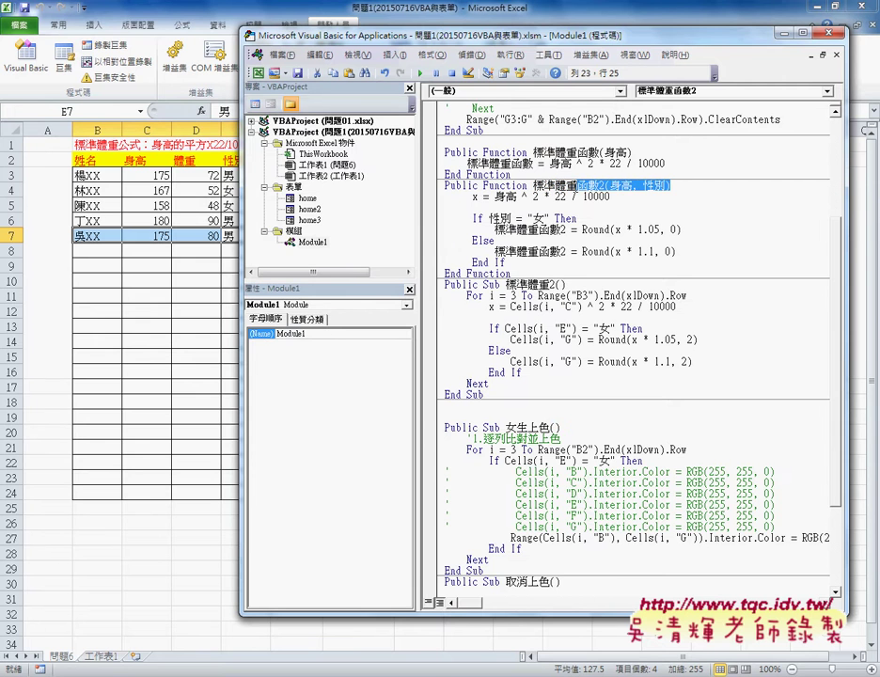
- Select the 標準體重函數2 function name in Module1, then close Module1's code window
{"action": "left_click", "coordinate": [545, 185]}
{"action": "double_click", "coordinate": [564, 186]}
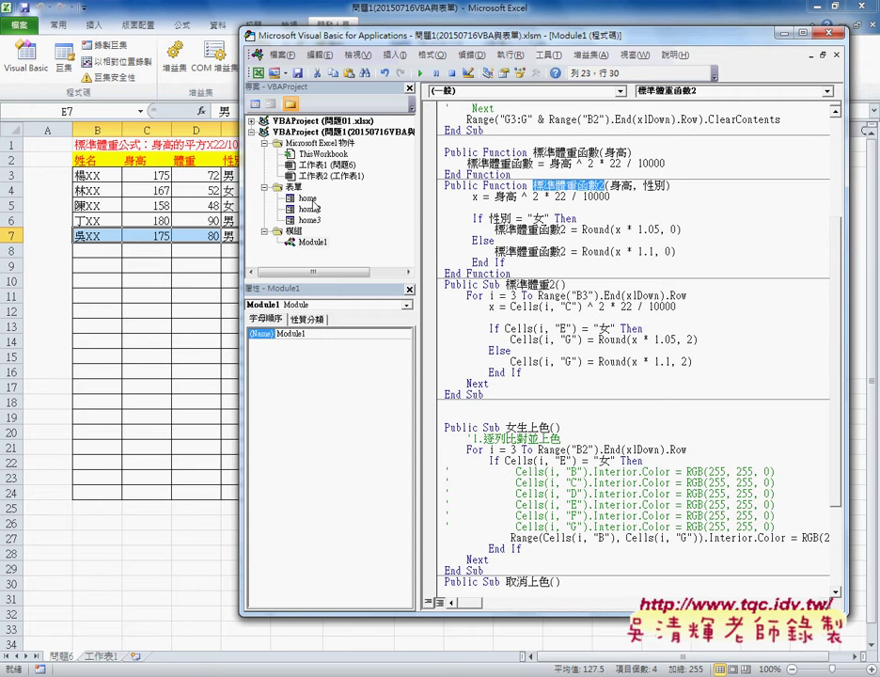
{"action": "left_click", "coordinate": [838, 58]}
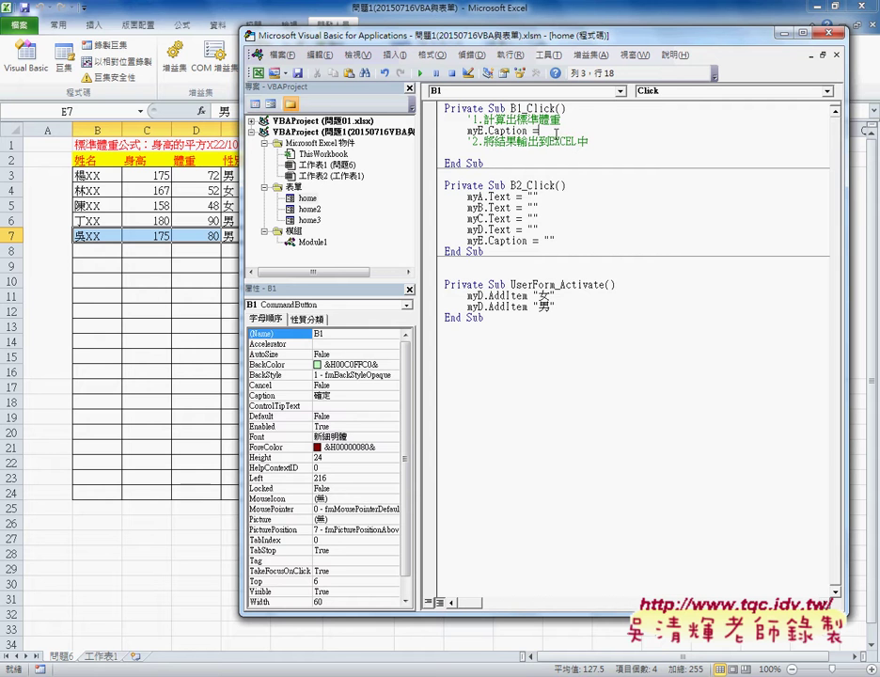
- Complete the line as myE.Caption = 標準體重函數2(myB.Text, myD.Text) and commit it
{"action": "type", "text": "標準體重函數2"}
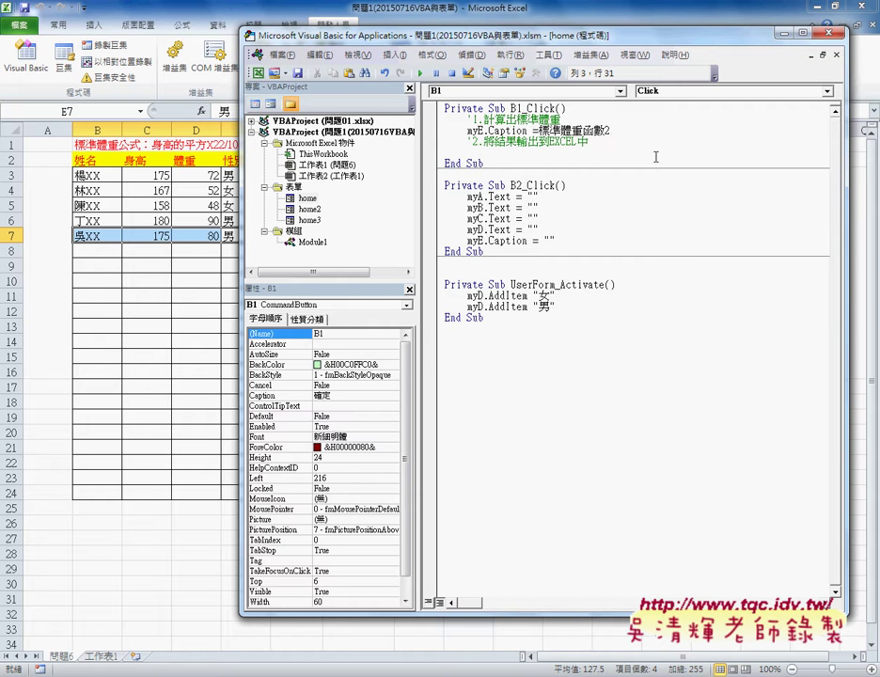
{"action": "type", "text": "("}
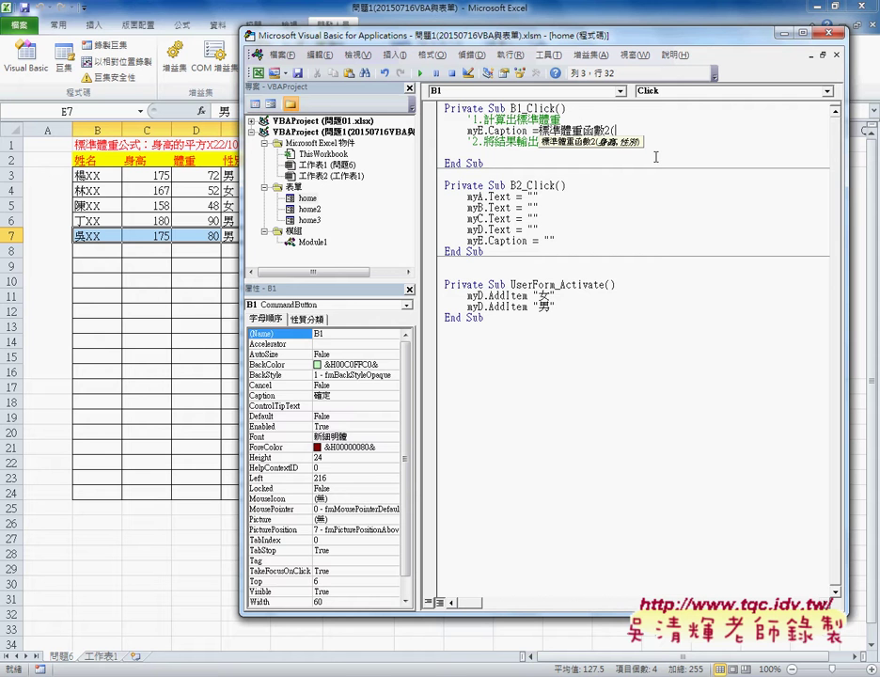
{"action": "type", "text": "my"}
{"action": "type", "text": "b"}
{"action": "type", "text": ".t"}
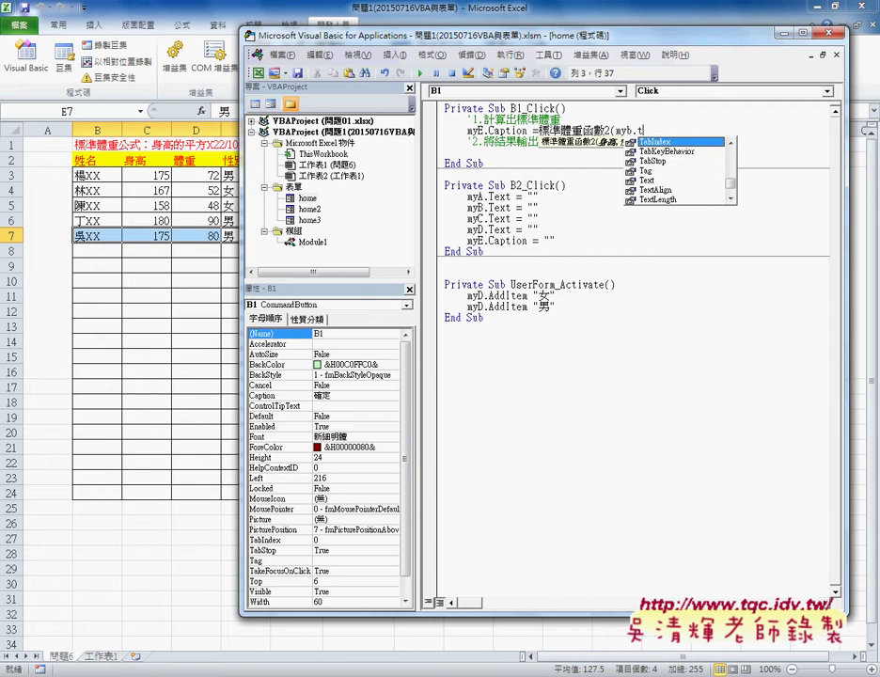
{"action": "type", "text": "ext"}
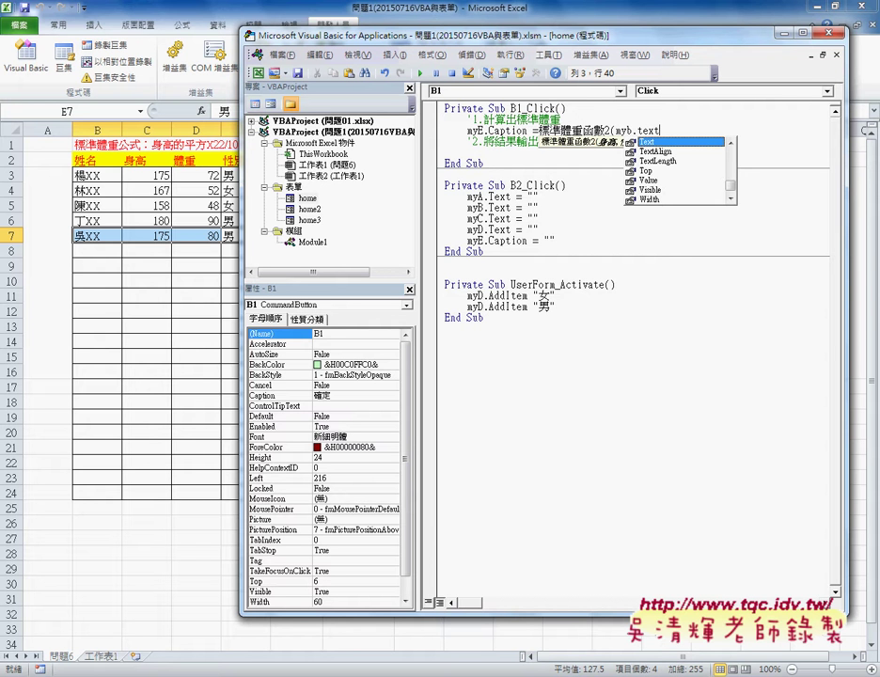
{"action": "type", "text": ","}
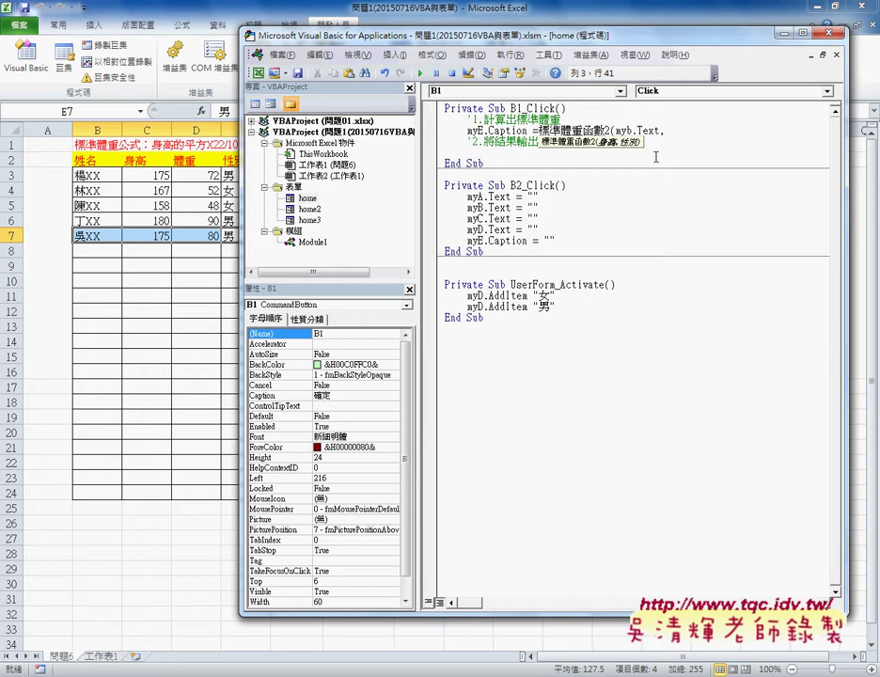
{"action": "type", "text": "myd."}
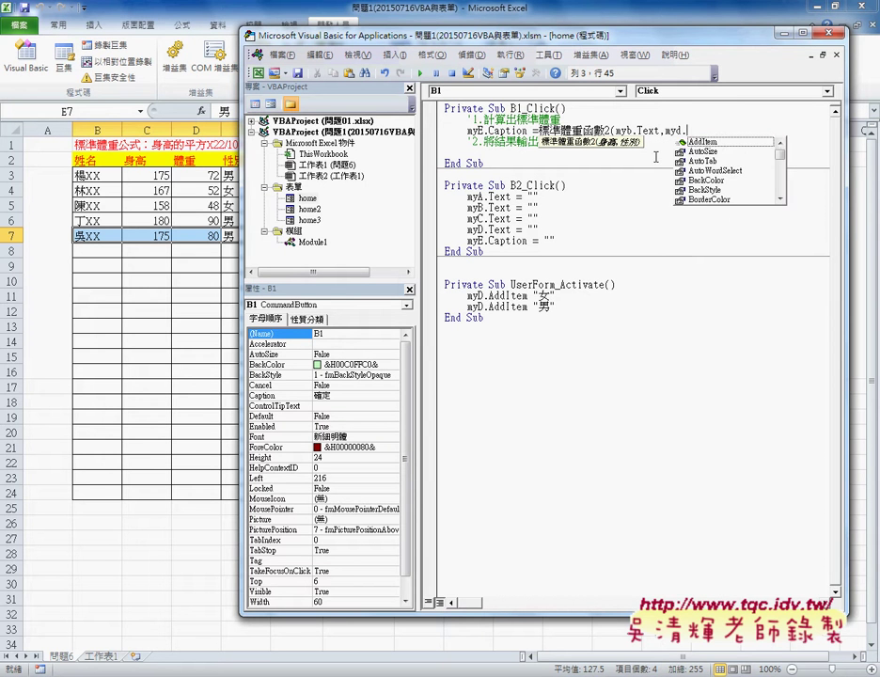
{"action": "type", "text": "tex"}
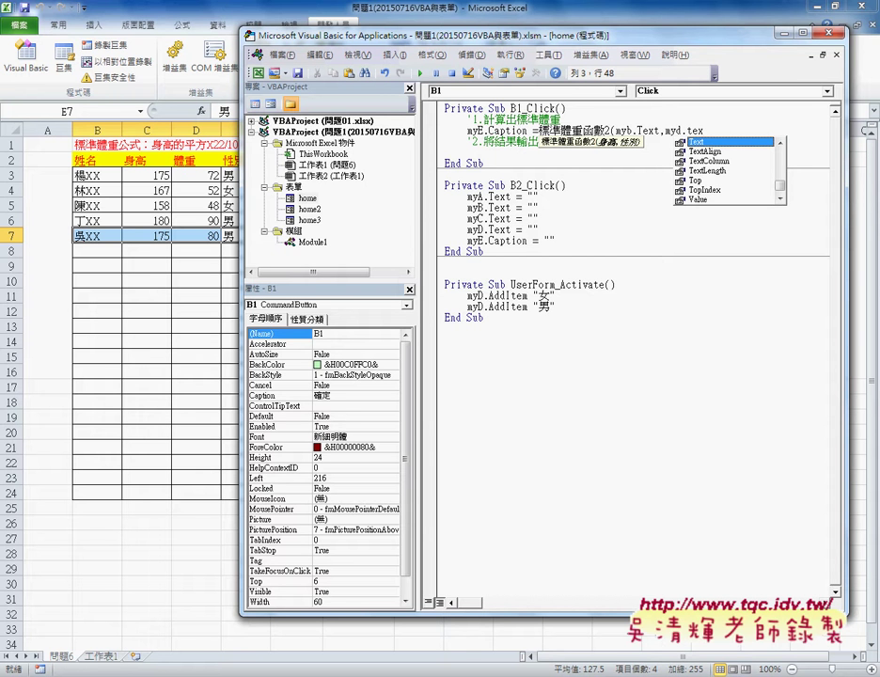
{"action": "type", "text": "t "}
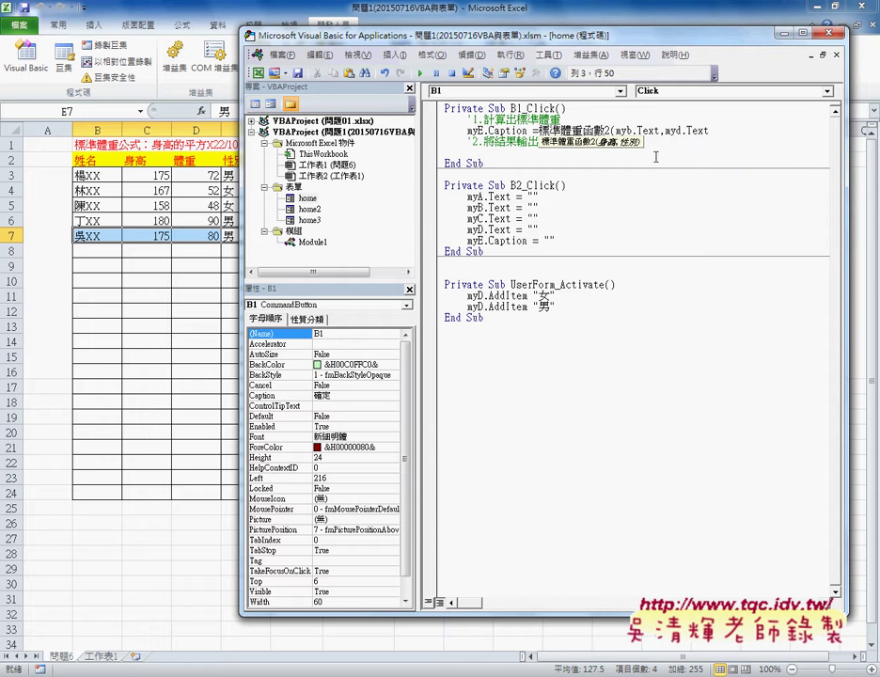
{"action": "type", "text": ")"}
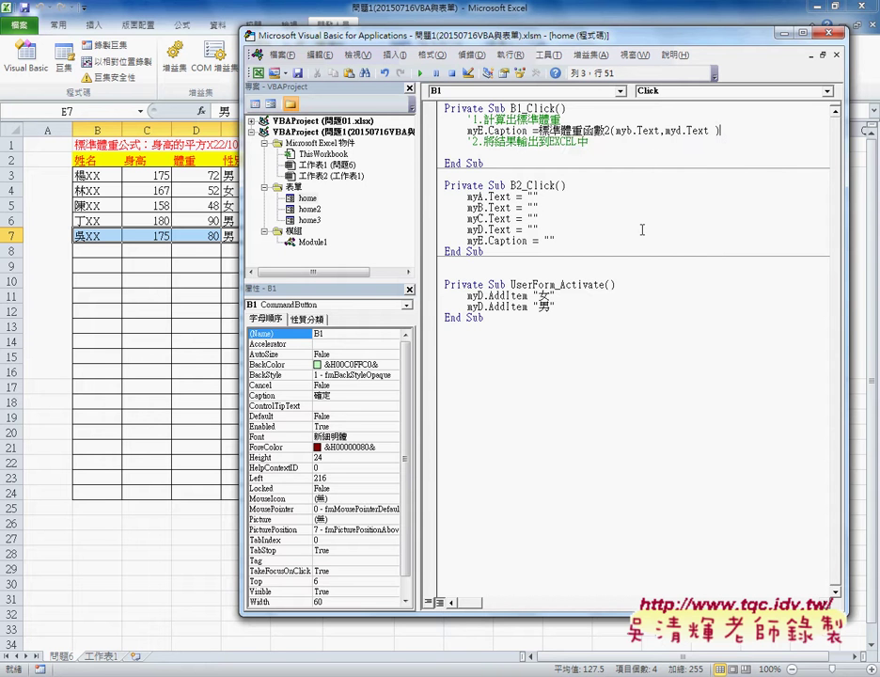
{"action": "left_click", "coordinate": [642, 229]}
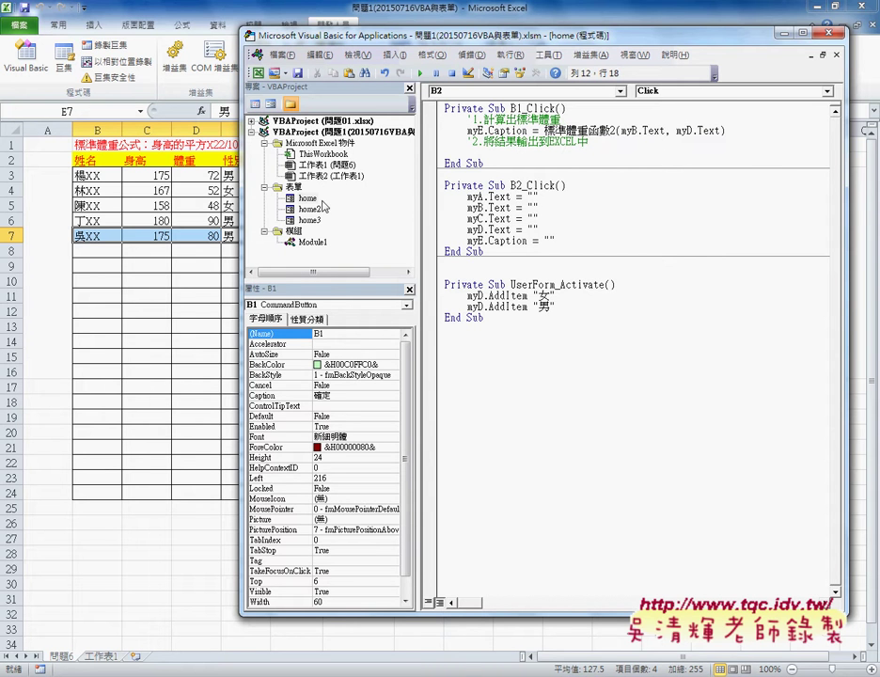
- Run the form, get standard weight 71 for height 175 and 女, then begin entering the name
{"action": "key", "text": "F5"}
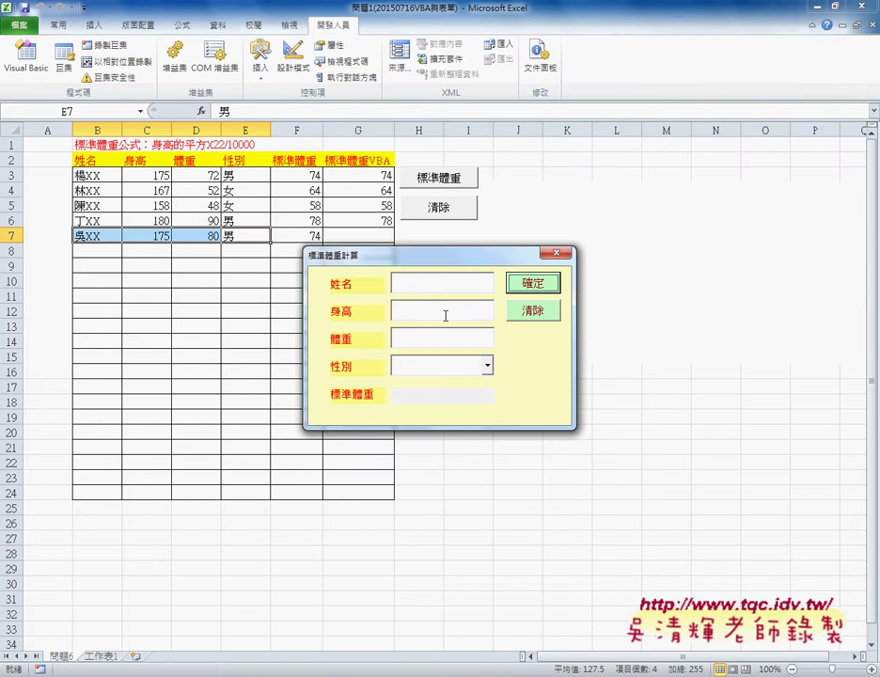
{"action": "left_click", "coordinate": [431, 311]}
{"action": "type", "text": "175"}
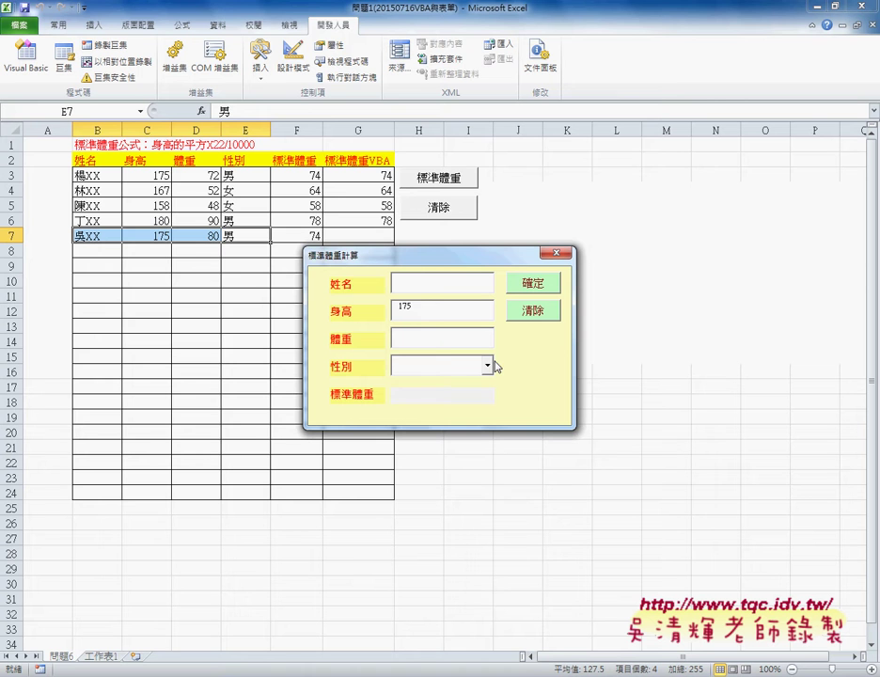
{"action": "left_click", "coordinate": [489, 365]}
{"action": "left_click", "coordinate": [475, 386]}
{"action": "left_click", "coordinate": [542, 288]}
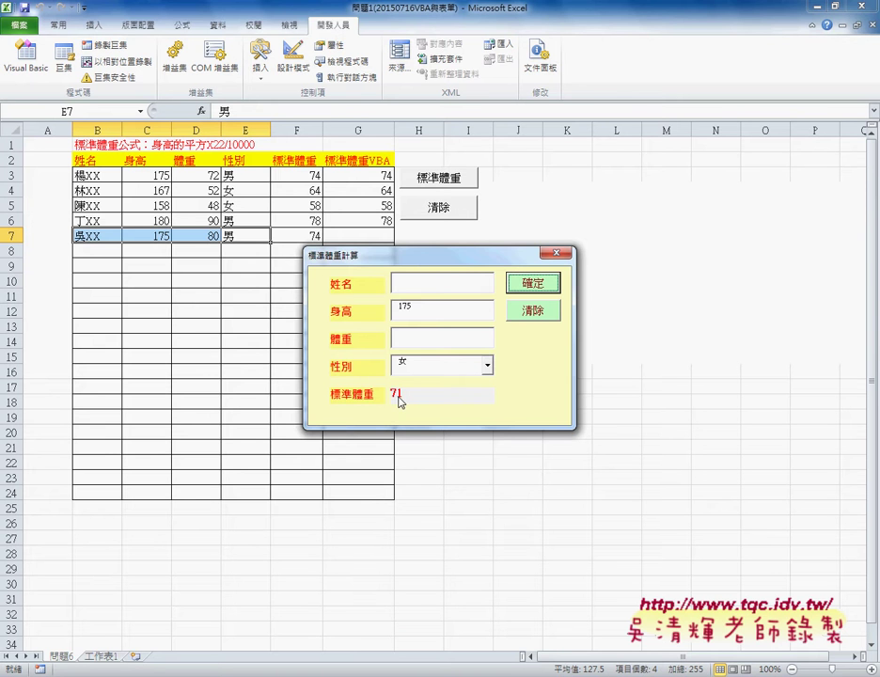
{"action": "left_click_drag", "start_coordinate": [376, 254], "coordinate": [440, 252]}
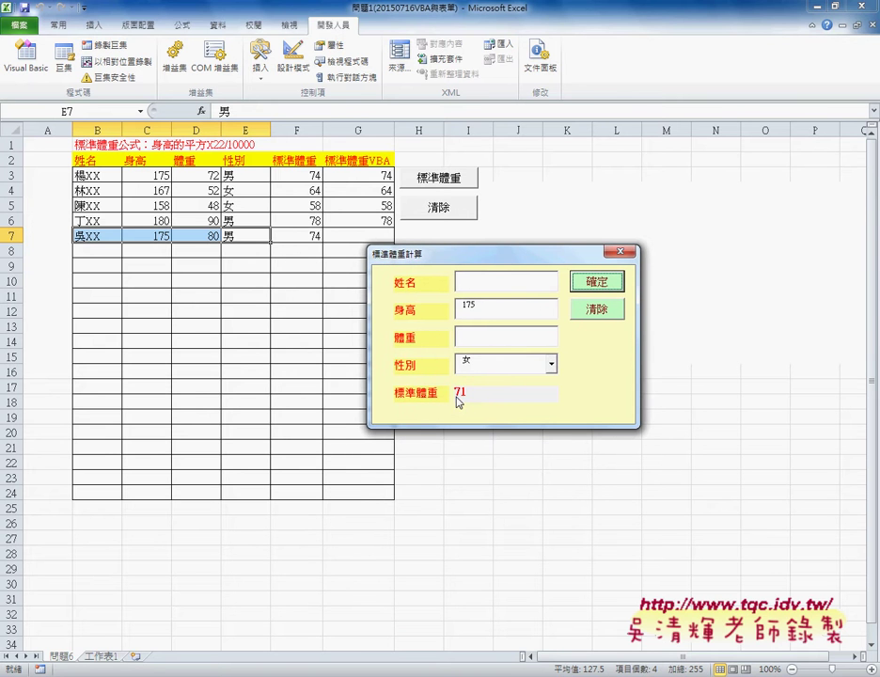
{"action": "left_click", "coordinate": [467, 291]}
{"action": "type", "text": "75"}
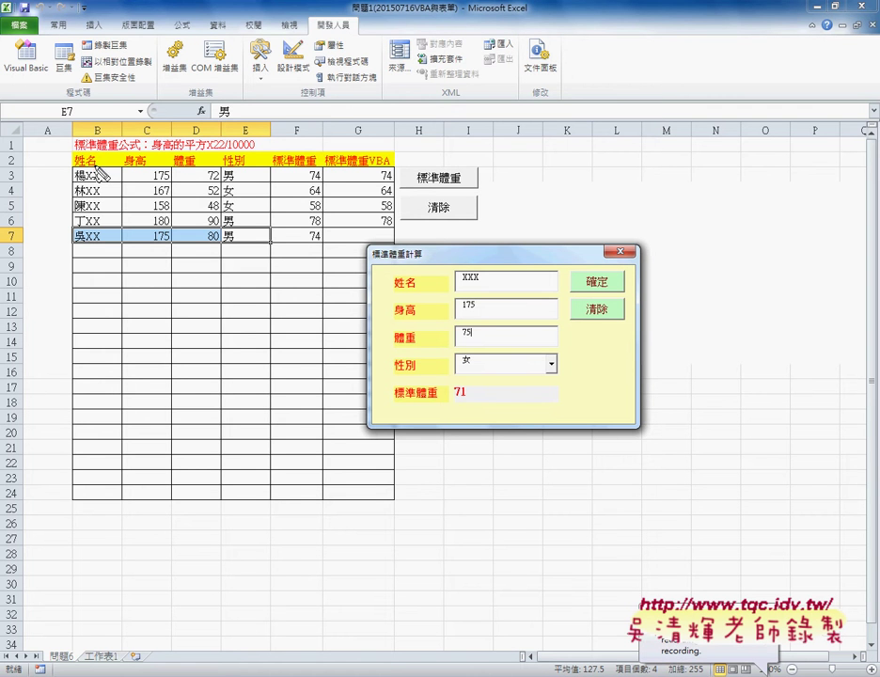
{"action": "left_click_drag", "start_coordinate": [98, 153], "coordinate": [94, 233]}
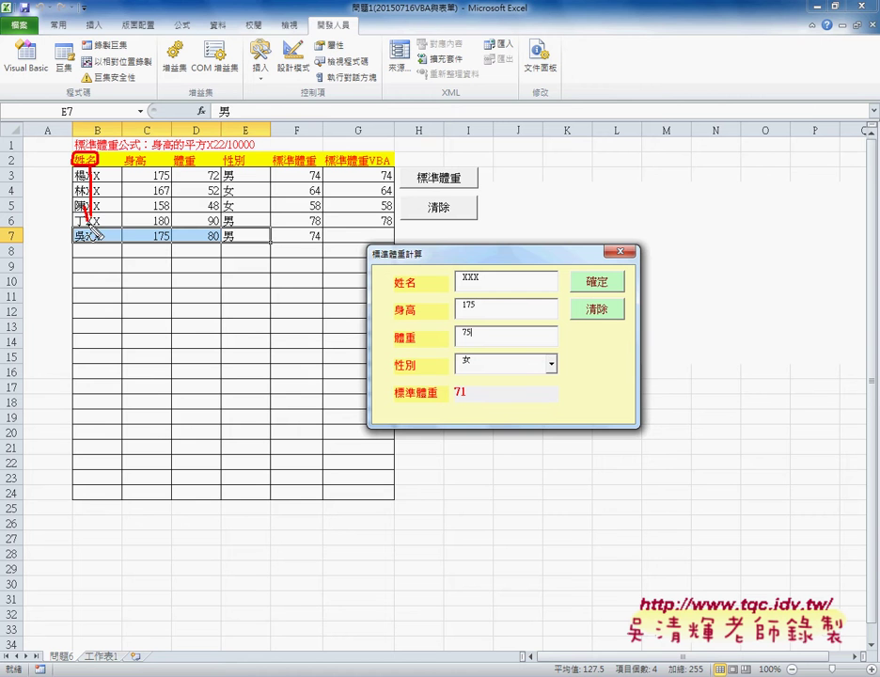
{"action": "mouse_move", "coordinate": [19, 229]}
{"action": "left_mouse_down"}
{"action": "mouse_move", "coordinate": [17, 237]}
{"action": "mouse_move", "coordinate": [72, 238]}
{"action": "mouse_move", "coordinate": [43, 245]}
{"action": "mouse_move", "coordinate": [67, 262]}
{"action": "mouse_move", "coordinate": [273, 242]}
{"action": "mouse_move", "coordinate": [321, 260]}
{"action": "left_mouse_up"}
{"action": "left_click_drag", "start_coordinate": [73, 261], "coordinate": [320, 261]}
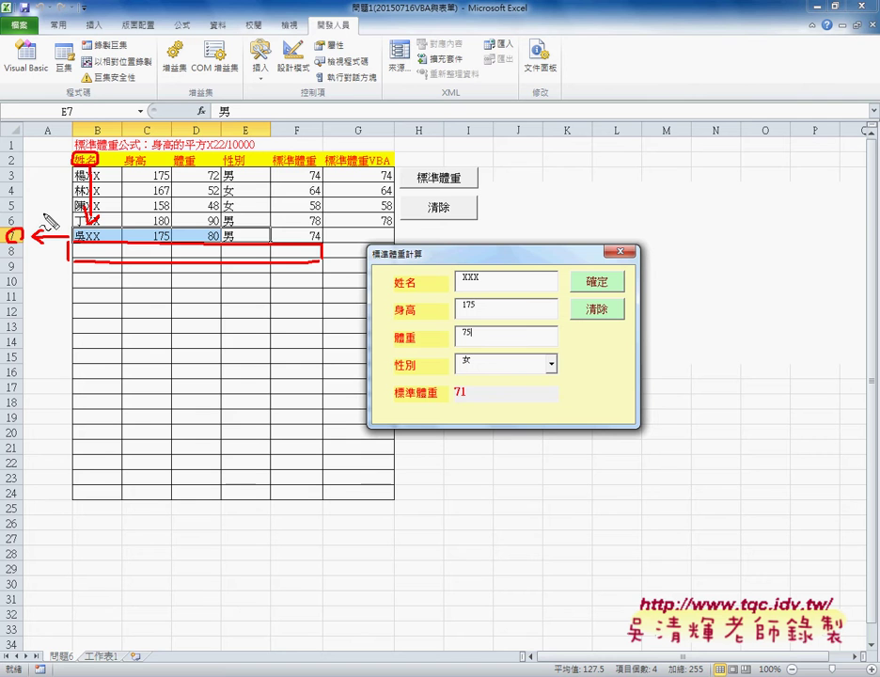
{"action": "mouse_move", "coordinate": [47, 230]}
{"action": "left_mouse_down"}
{"action": "mouse_move", "coordinate": [47, 215]}
{"action": "mouse_move", "coordinate": [71, 229]}
{"action": "left_mouse_up"}
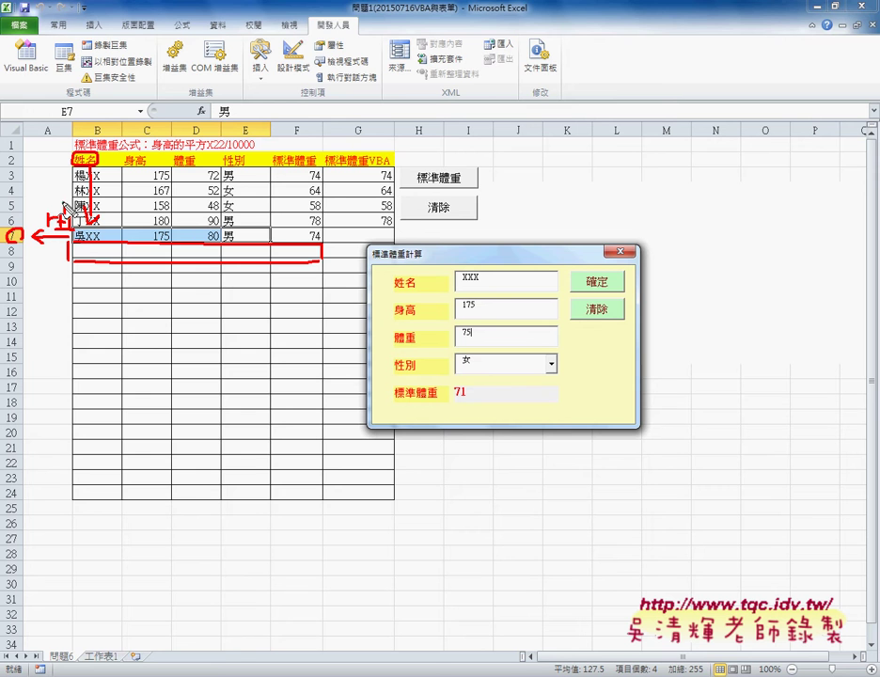
{"action": "left_click_drag", "start_coordinate": [51, 201], "coordinate": [64, 216]}
{"action": "left_click_drag", "start_coordinate": [17, 246], "coordinate": [13, 249]}
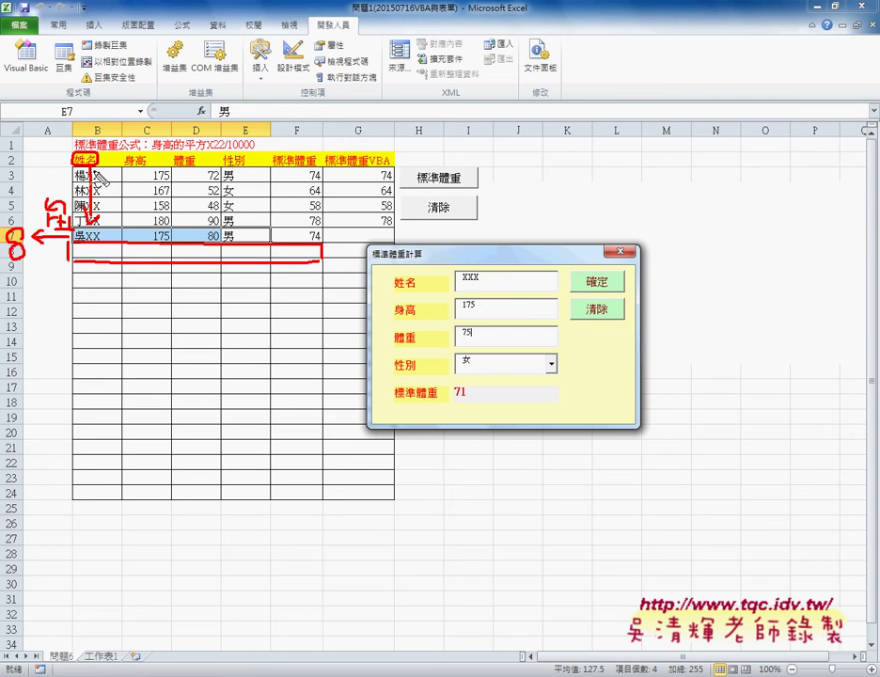
{"action": "left_click_drag", "start_coordinate": [105, 123], "coordinate": [94, 120]}
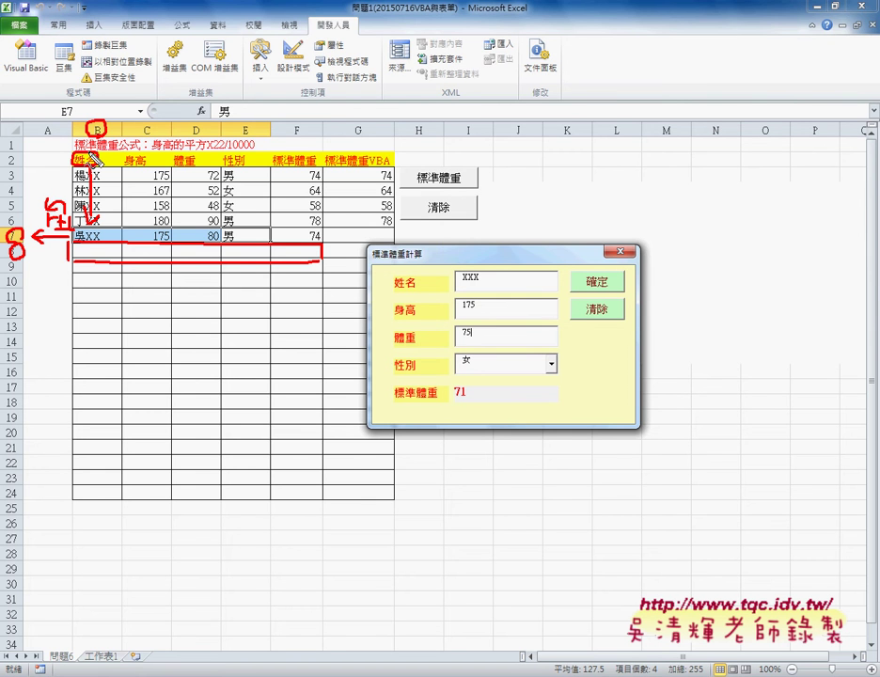
{"action": "left_click_drag", "start_coordinate": [92, 160], "coordinate": [90, 158]}
{"action": "mouse_move", "coordinate": [452, 267]}
{"action": "left_mouse_down"}
{"action": "mouse_move", "coordinate": [480, 276]}
{"action": "mouse_move", "coordinate": [132, 294]}
{"action": "mouse_move", "coordinate": [99, 264]}
{"action": "mouse_move", "coordinate": [111, 262]}
{"action": "left_mouse_up"}
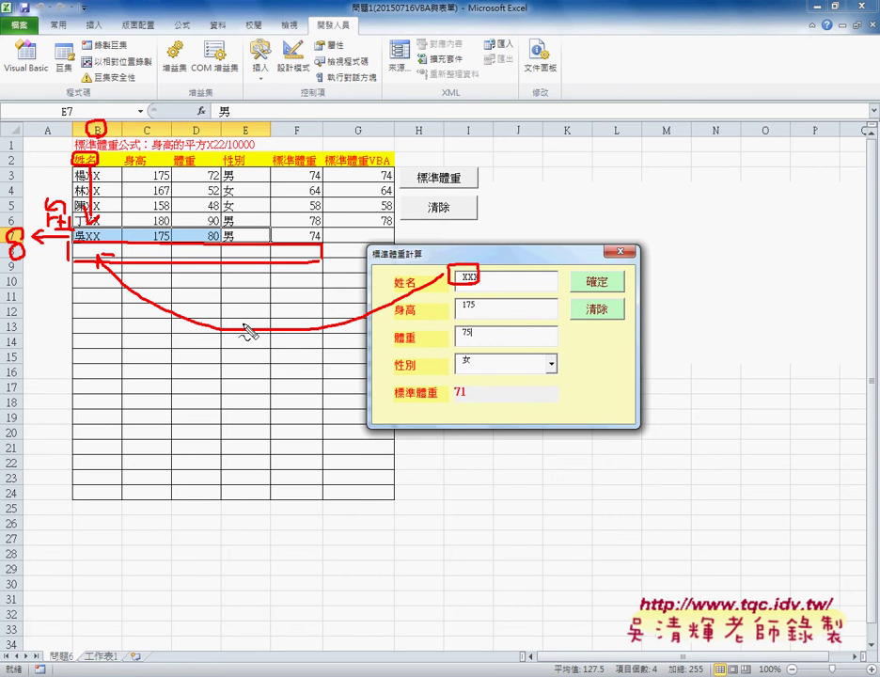
{"action": "key", "text": "Escape"}
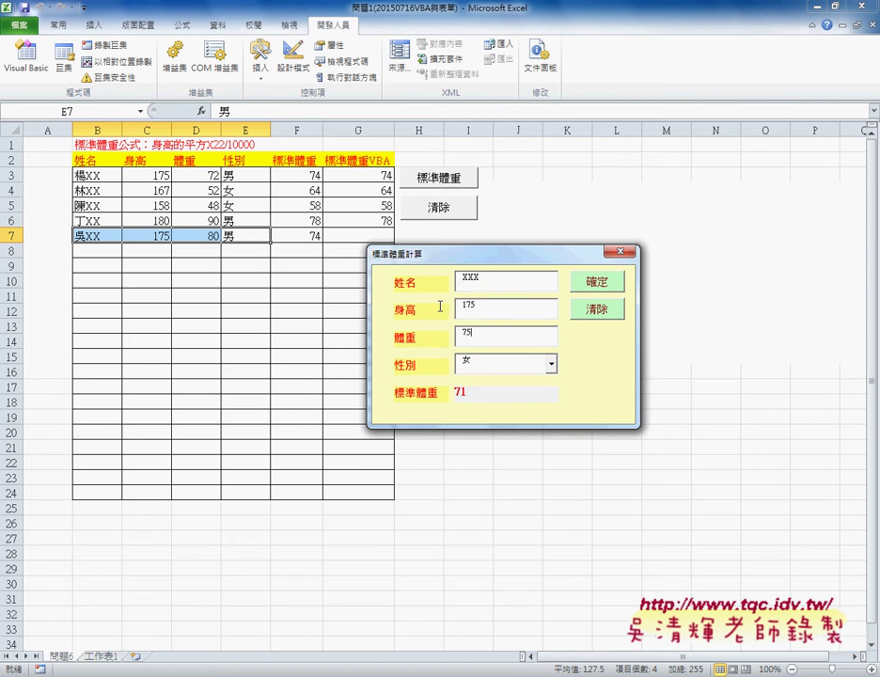
- Close the running form and start the line r = Range("B2").End(xlDown).Row in B1_Click
{"action": "left_click", "coordinate": [620, 251]}
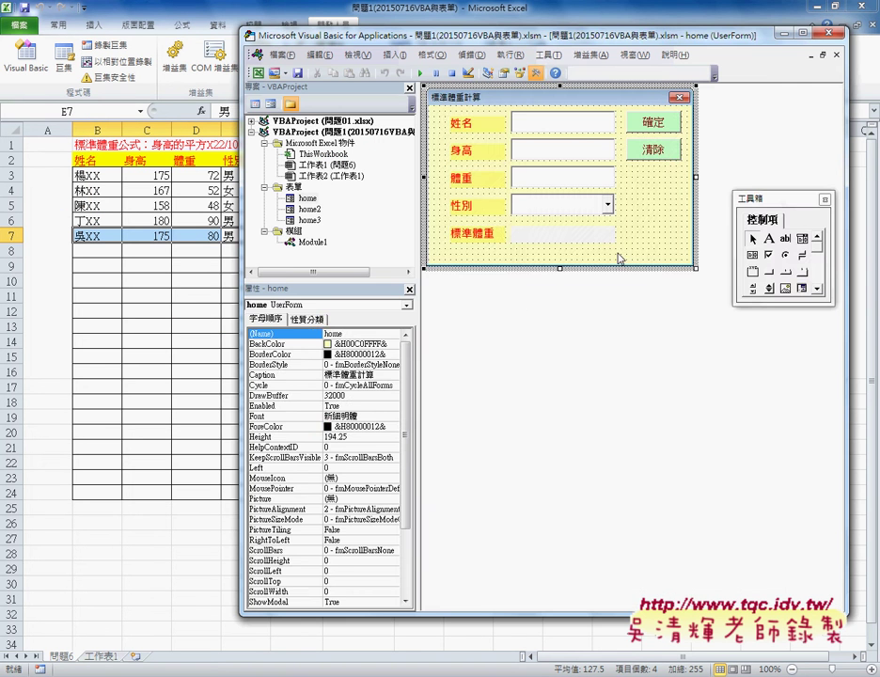
{"action": "double_click", "coordinate": [649, 121]}
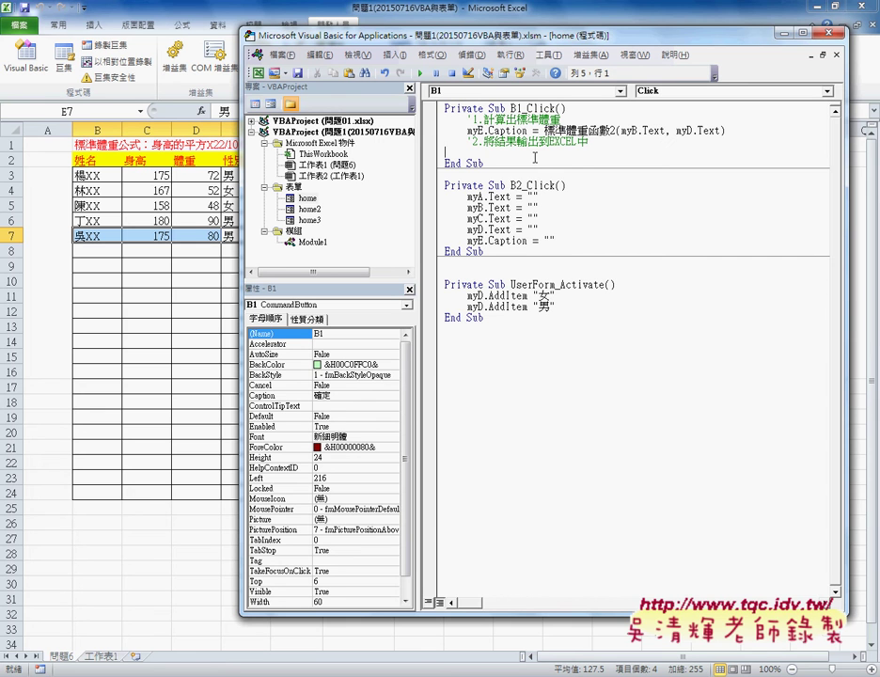
{"action": "key", "text": "Tab"}
{"action": "type", "text": "ㄗ"}
{"action": "type", "text": "n"}
{"action": "type", "text": "(\"B"}
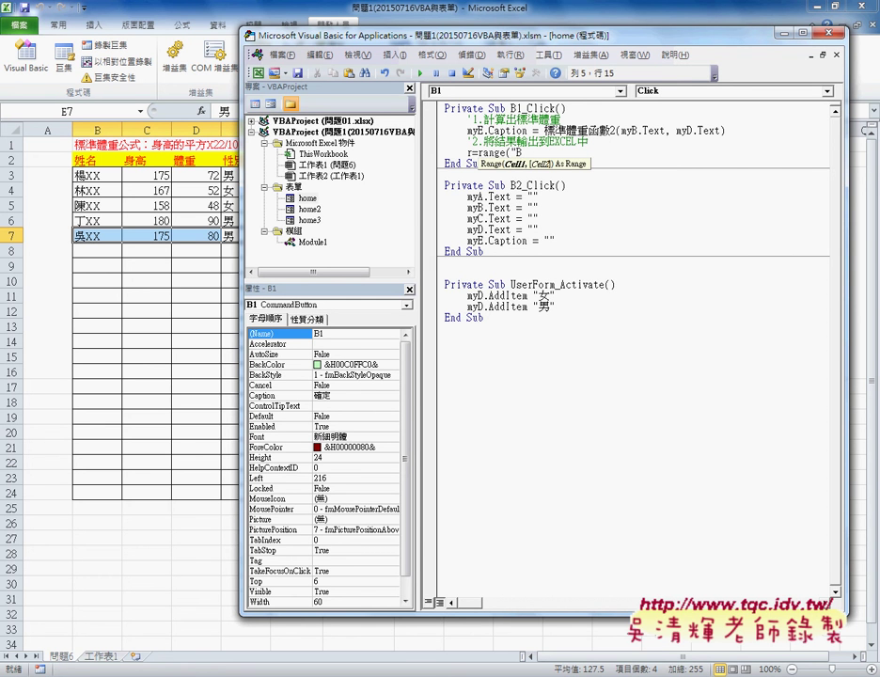
{"action": "type", "text": "2\")."}
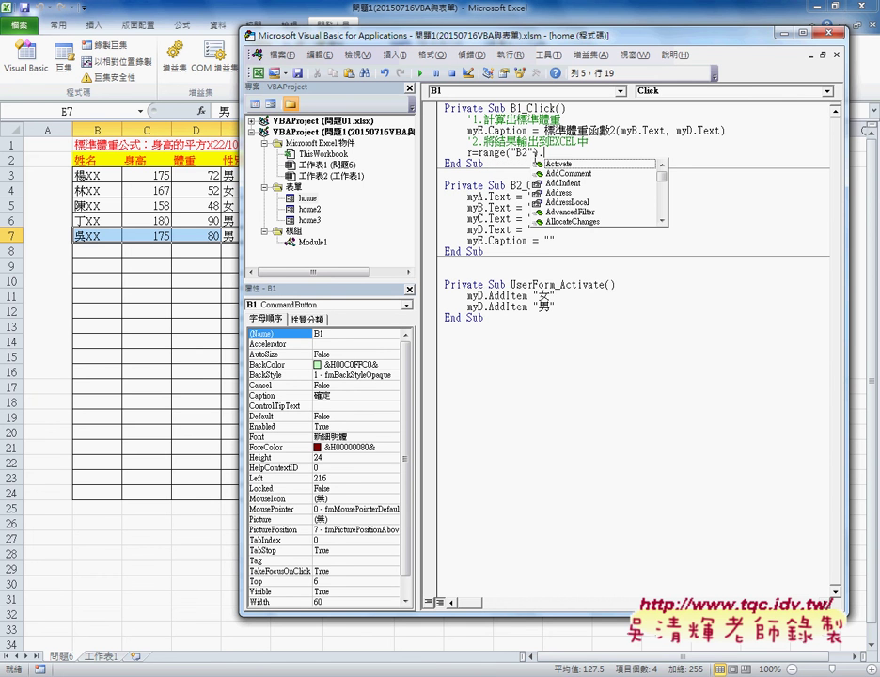
{"action": "type", "text": "E"}
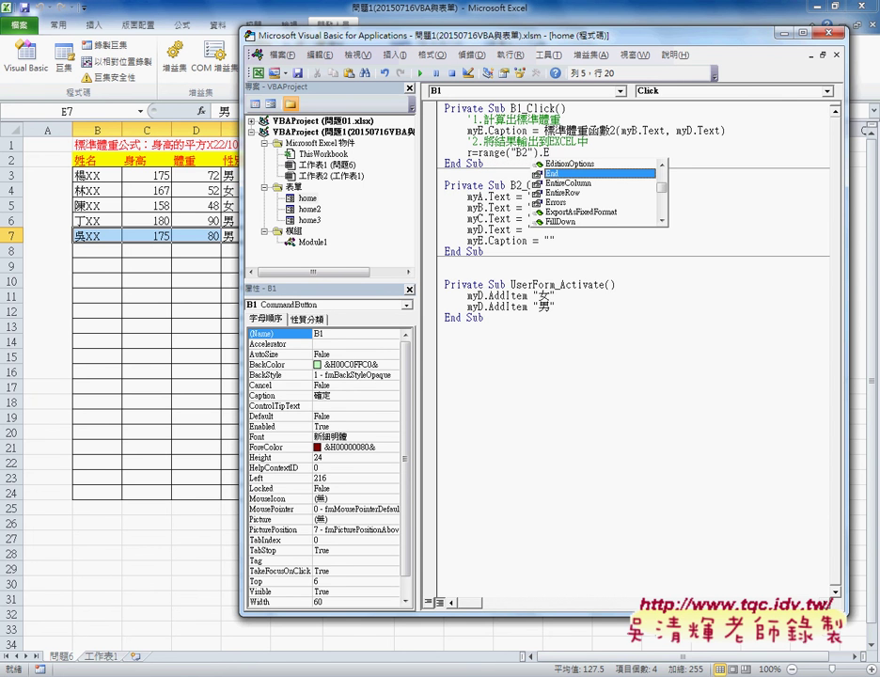
{"action": "type", "text": "nd ("}
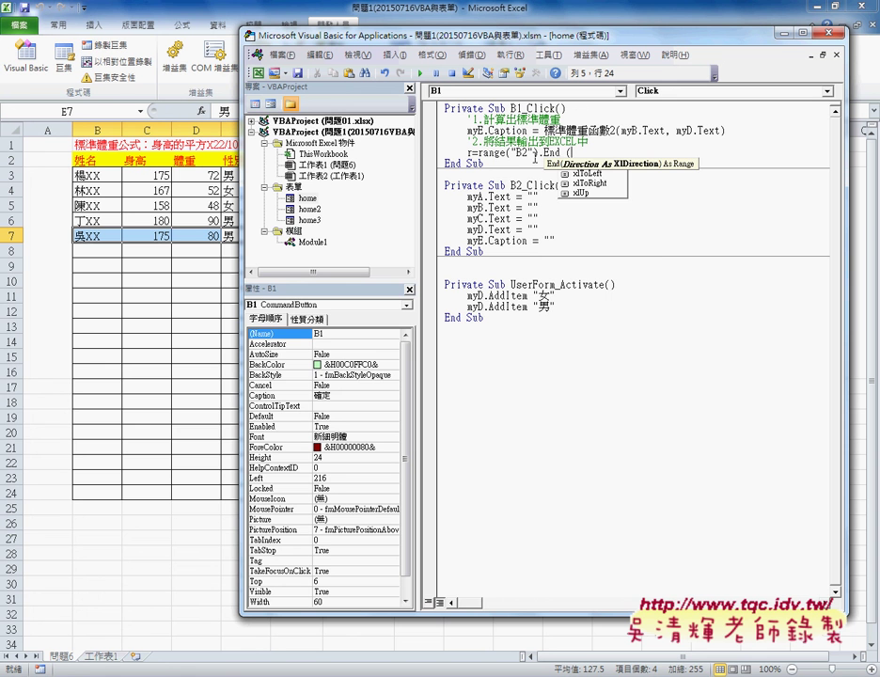
{"action": "type", "text": "xlDown )"}
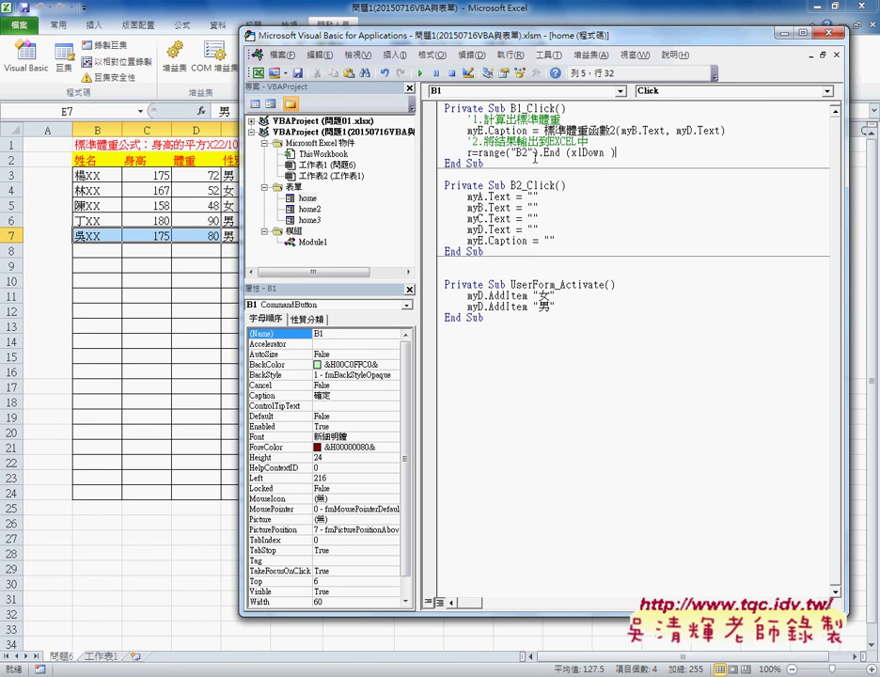
{"action": "type", "text": ".r"}
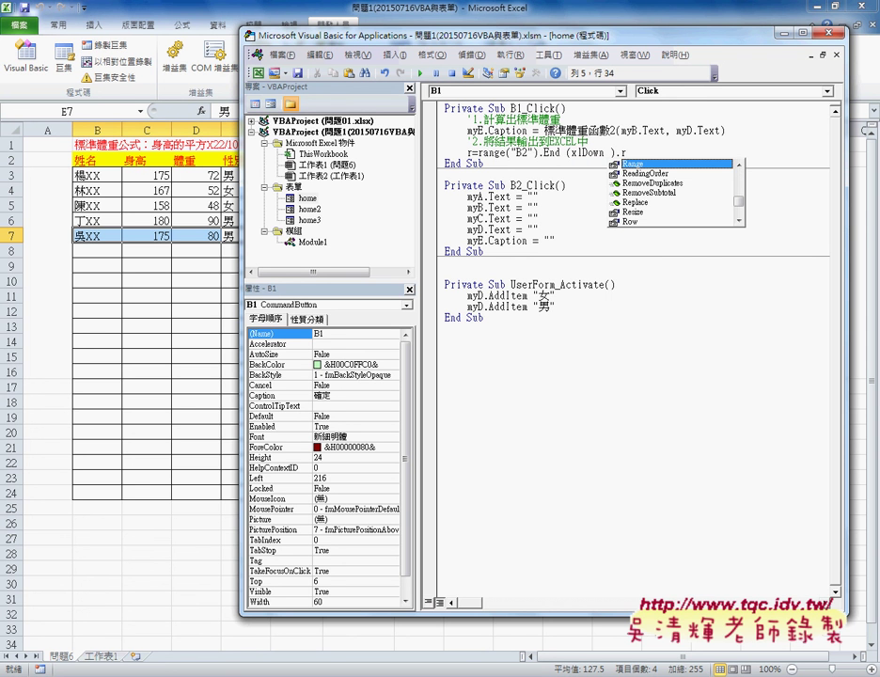
{"action": "type", "text": "ow"}
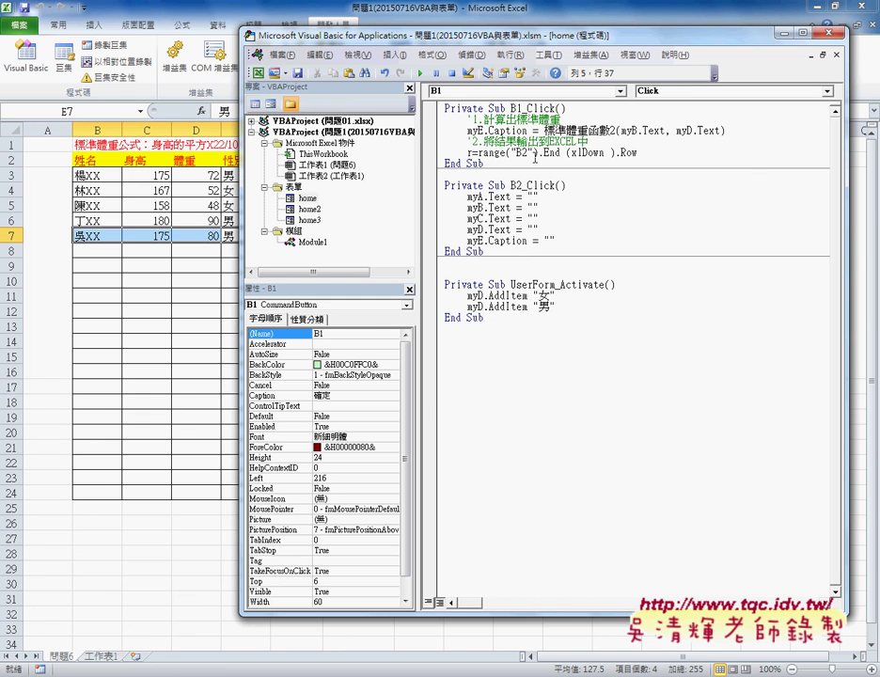